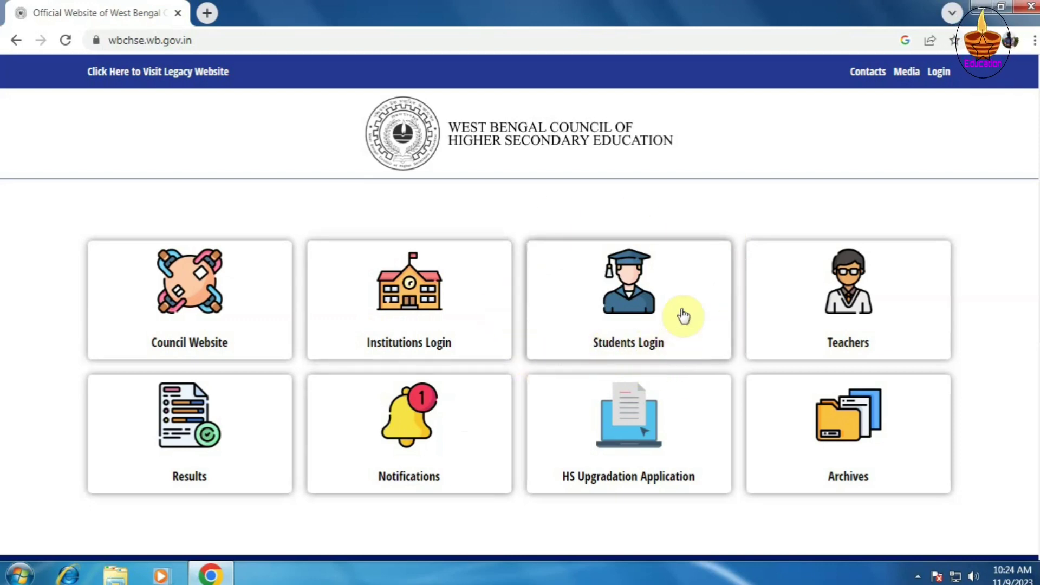
- Open Students Login from the home page and start a New User Sign Up
{"action": "left_click", "coordinate": [624, 346]}
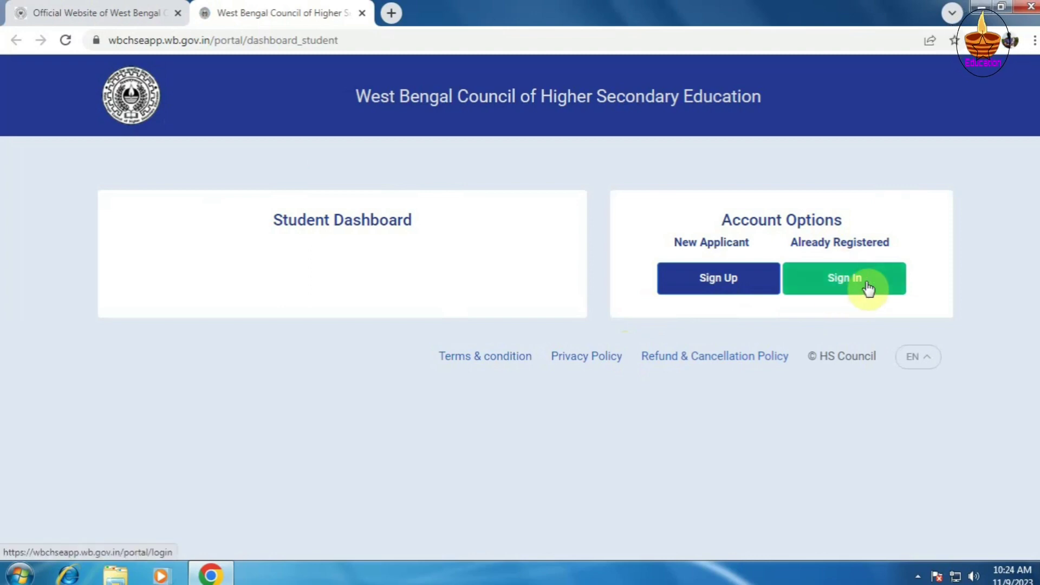
{"action": "left_click", "coordinate": [713, 279]}
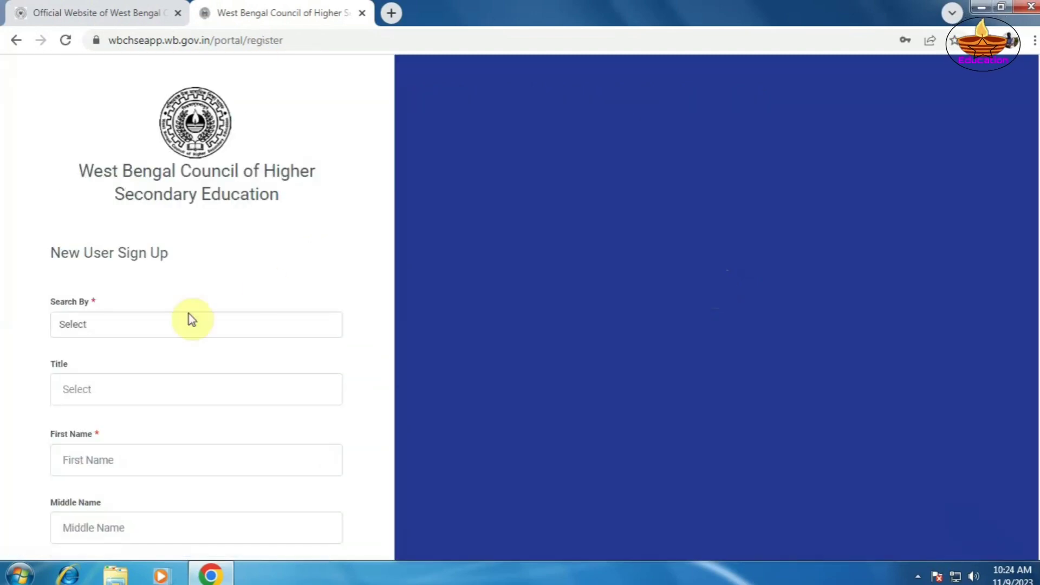
- Search by Institution Code and select 117456, Ramchandrapur Adarsha Vidyabhawan (High School)
{"action": "scroll", "coordinate": [198, 296], "scroll_direction": "down", "scroll_amount": 10}
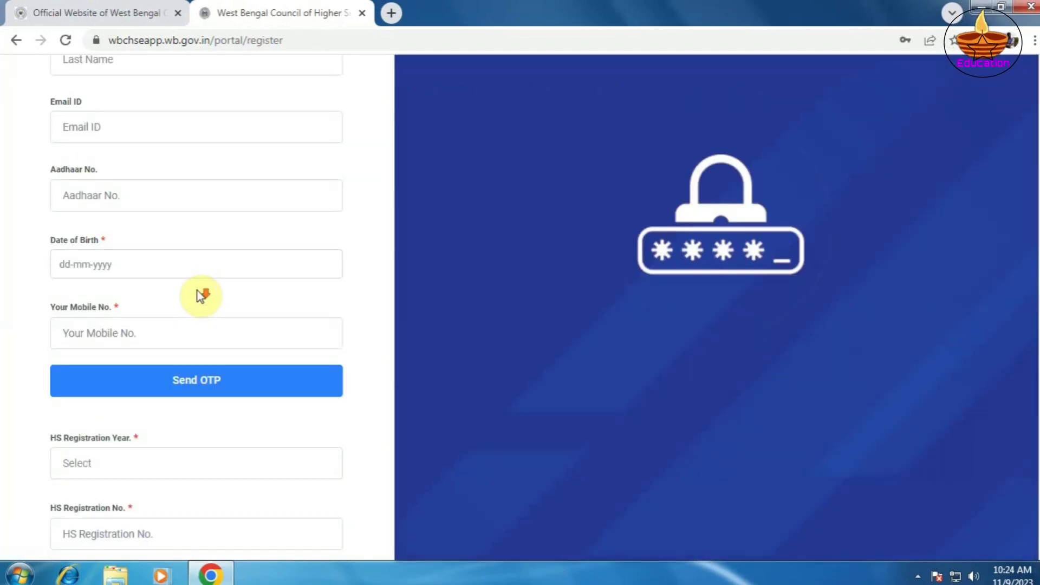
{"action": "scroll", "coordinate": [200, 296], "scroll_direction": "down", "scroll_amount": 6}
{"action": "scroll", "coordinate": [201, 287], "scroll_direction": "up", "scroll_amount": 9}
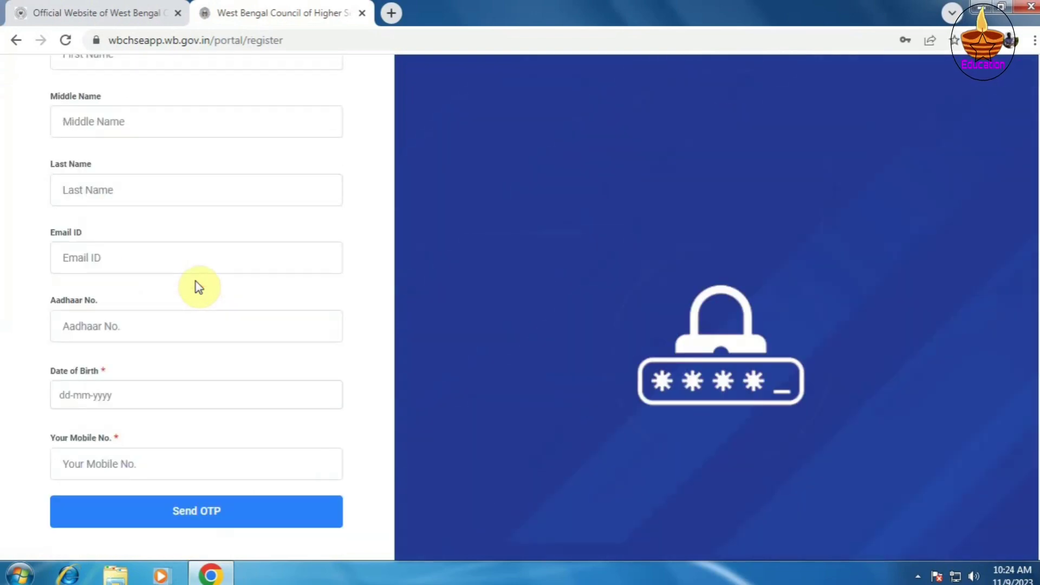
{"action": "scroll", "coordinate": [197, 287], "scroll_direction": "up", "scroll_amount": 5}
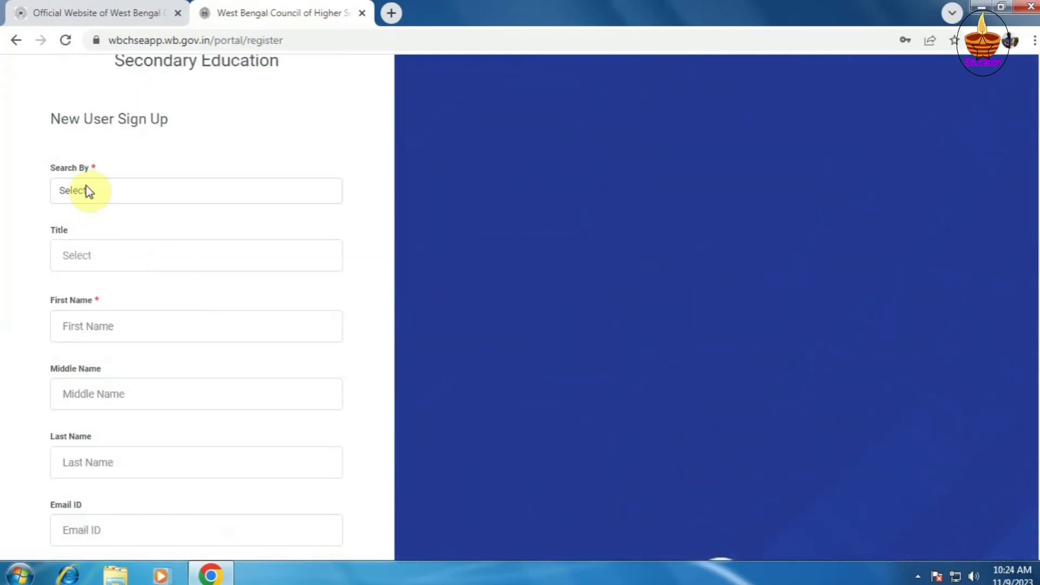
{"action": "left_click", "coordinate": [89, 192]}
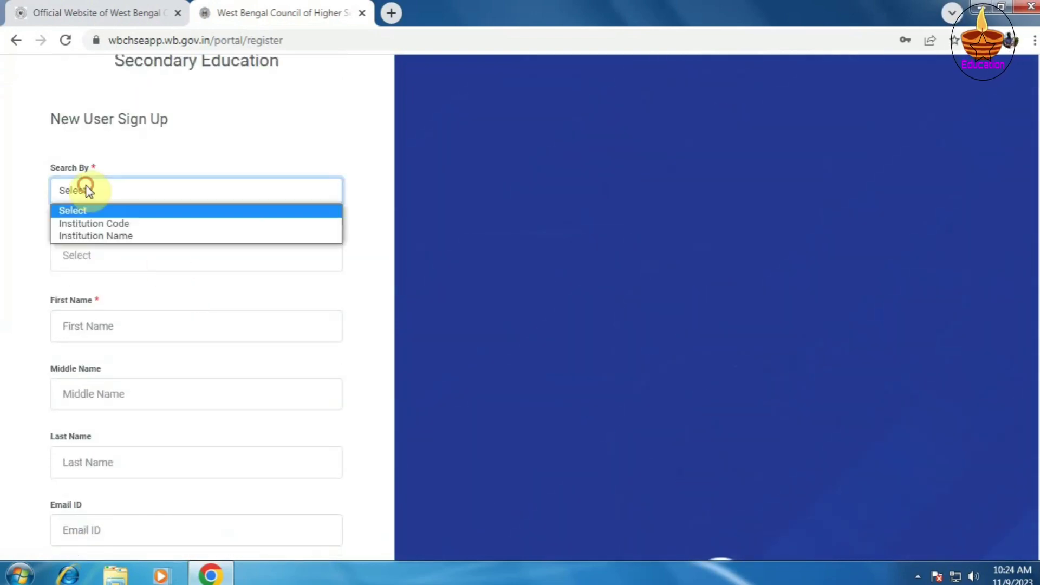
{"action": "left_click", "coordinate": [100, 223]}
{"action": "left_click", "coordinate": [82, 265]}
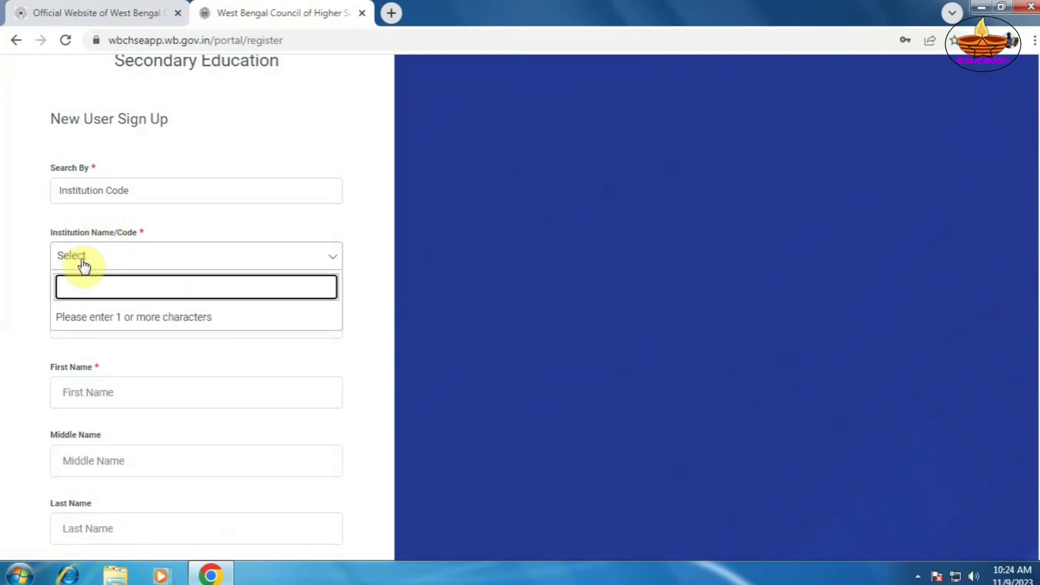
{"action": "type", "text": "117456"}
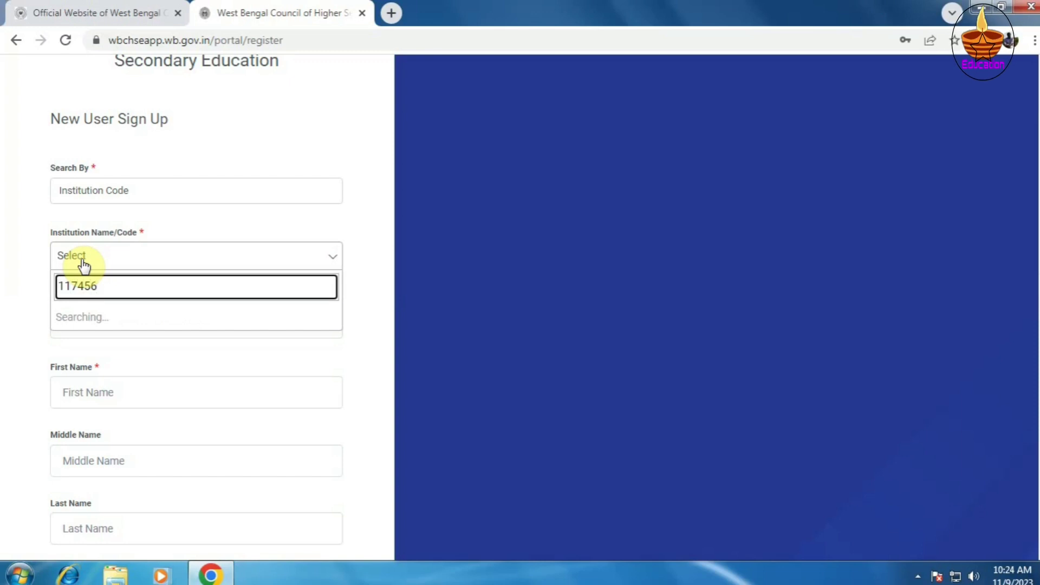
{"action": "left_click", "coordinate": [142, 321]}
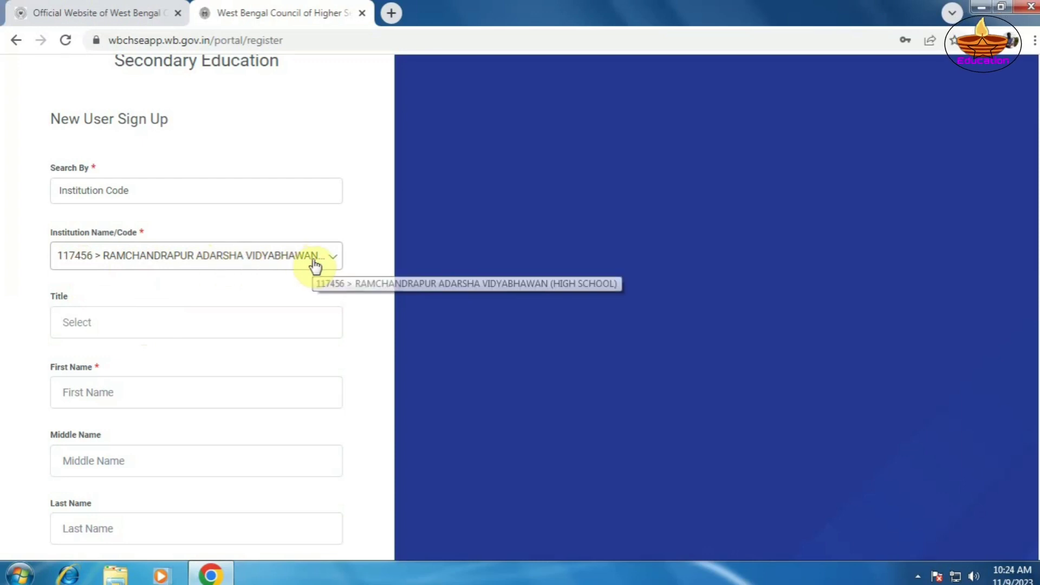
- Look through the Title, Date of Birth and Mobile No. fields, leaving them blank
{"action": "left_click", "coordinate": [69, 325]}
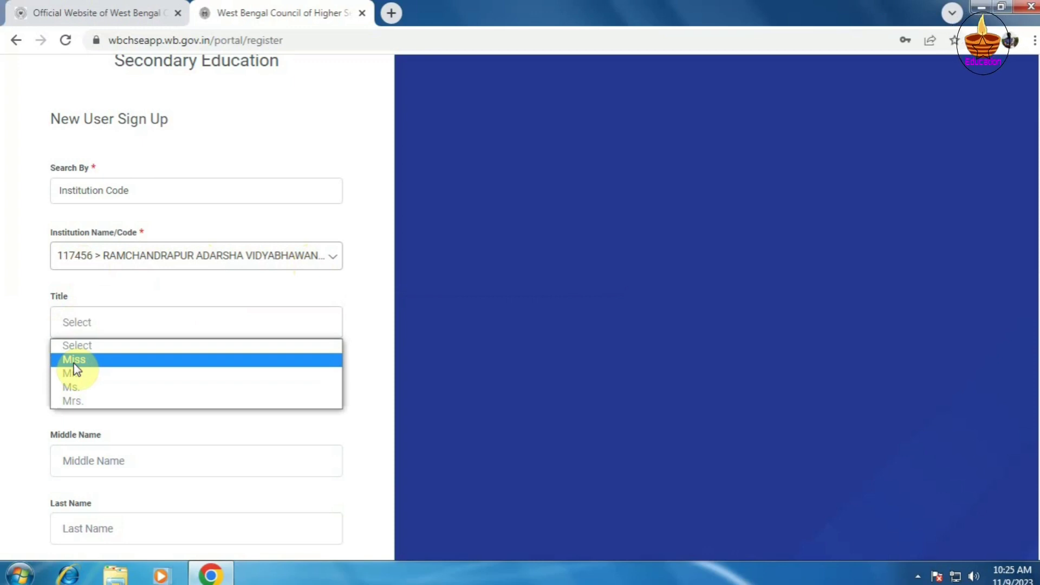
{"action": "scroll", "coordinate": [103, 433], "scroll_direction": "down", "scroll_amount": 1}
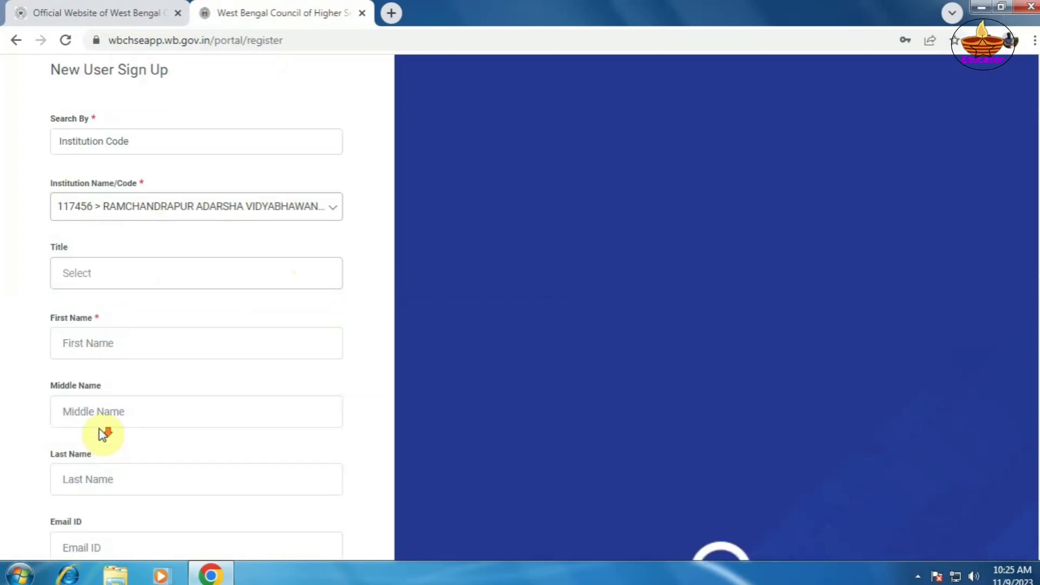
{"action": "scroll", "coordinate": [103, 434], "scroll_direction": "down", "scroll_amount": 6}
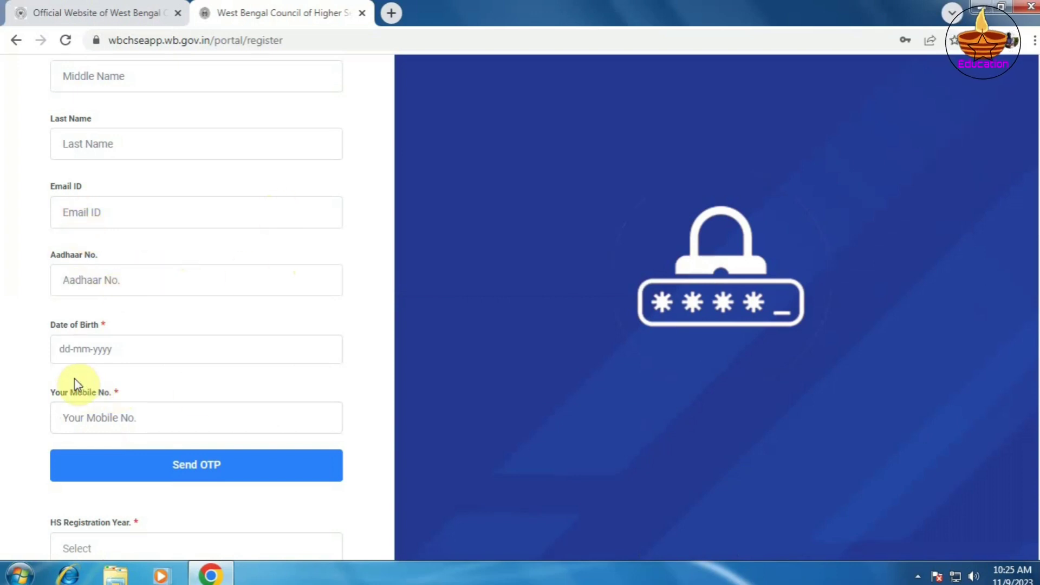
{"action": "left_click", "coordinate": [68, 352]}
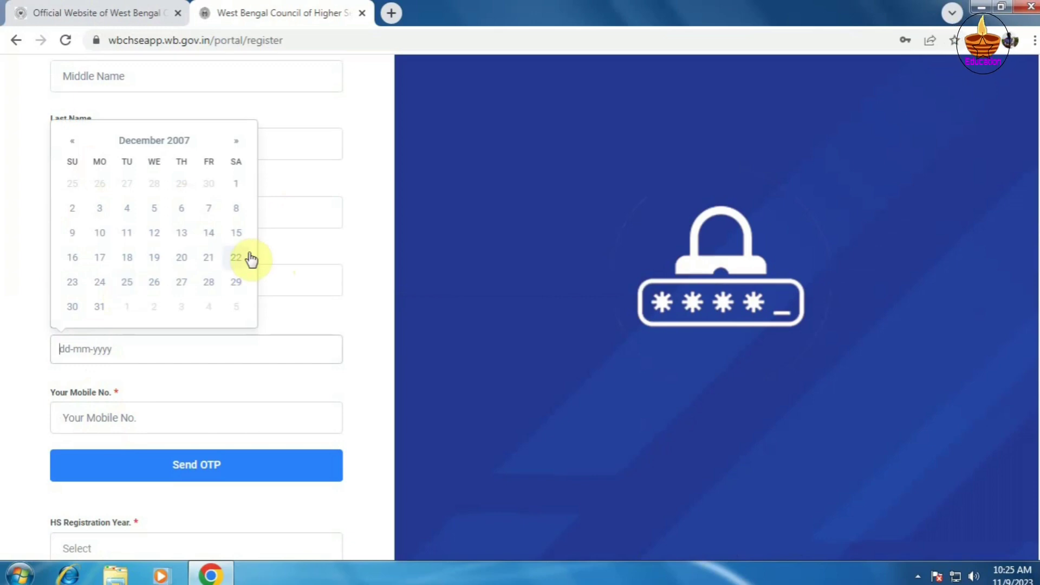
{"action": "left_click", "coordinate": [88, 419]}
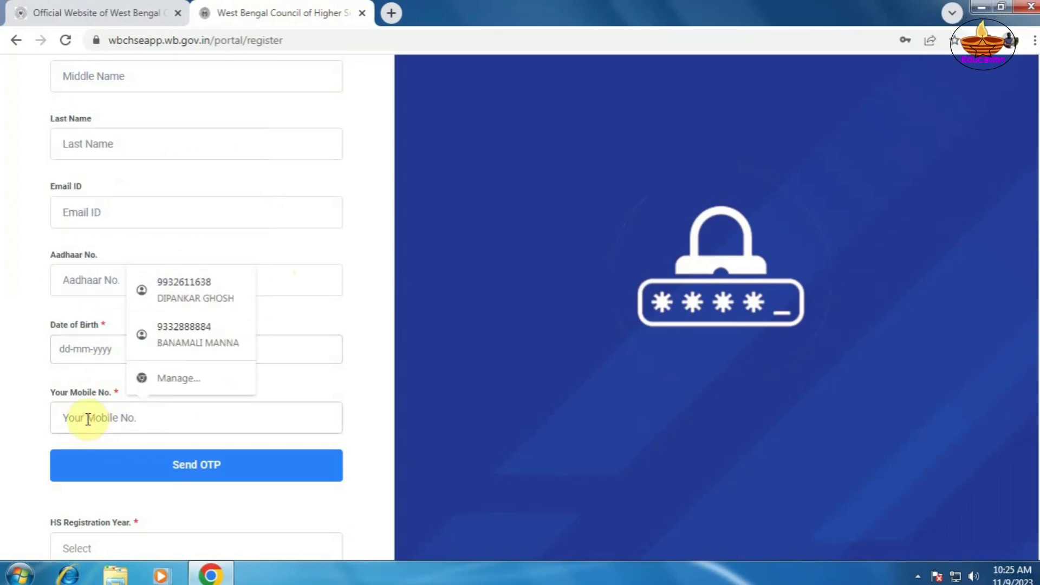
{"action": "scroll", "coordinate": [88, 419], "scroll_direction": "down", "scroll_amount": 3}
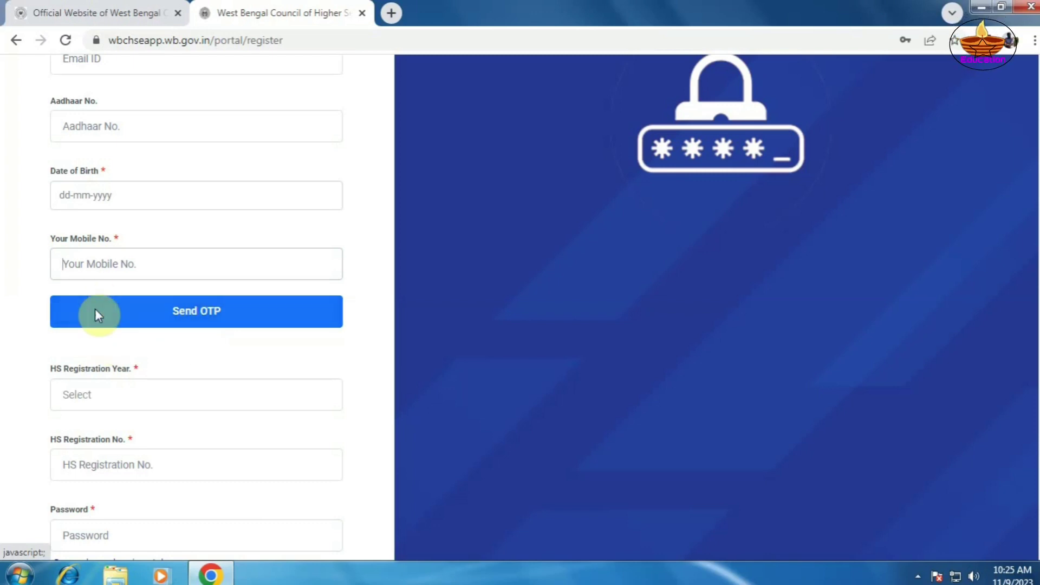
- Enter a four-character password with matching confirmation, and tick the 'I Agree' declaration
{"action": "left_click", "coordinate": [87, 397]}
{"action": "scroll", "coordinate": [88, 400], "scroll_direction": "down", "scroll_amount": 3}
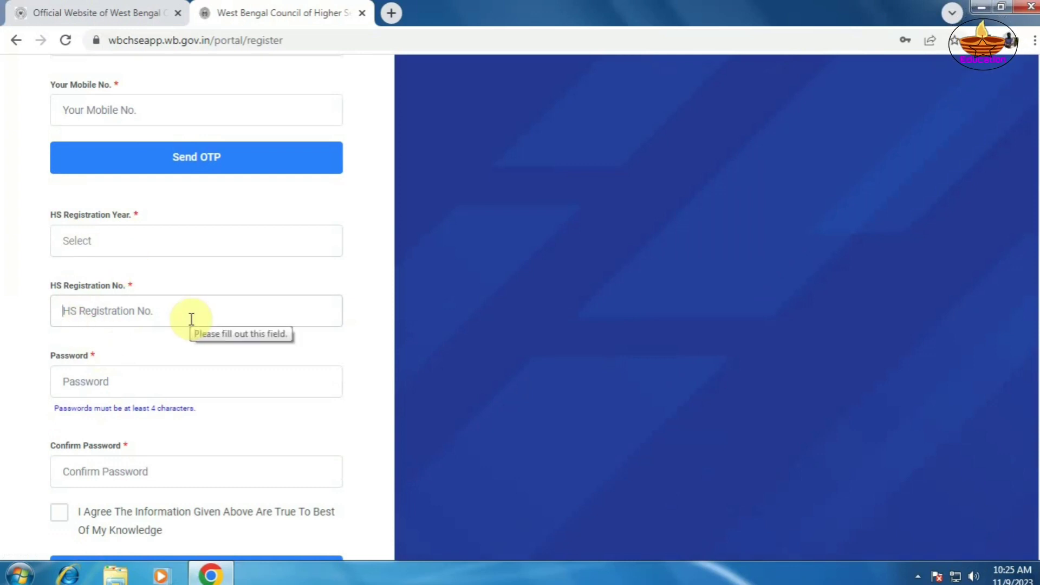
{"action": "left_click", "coordinate": [92, 386]}
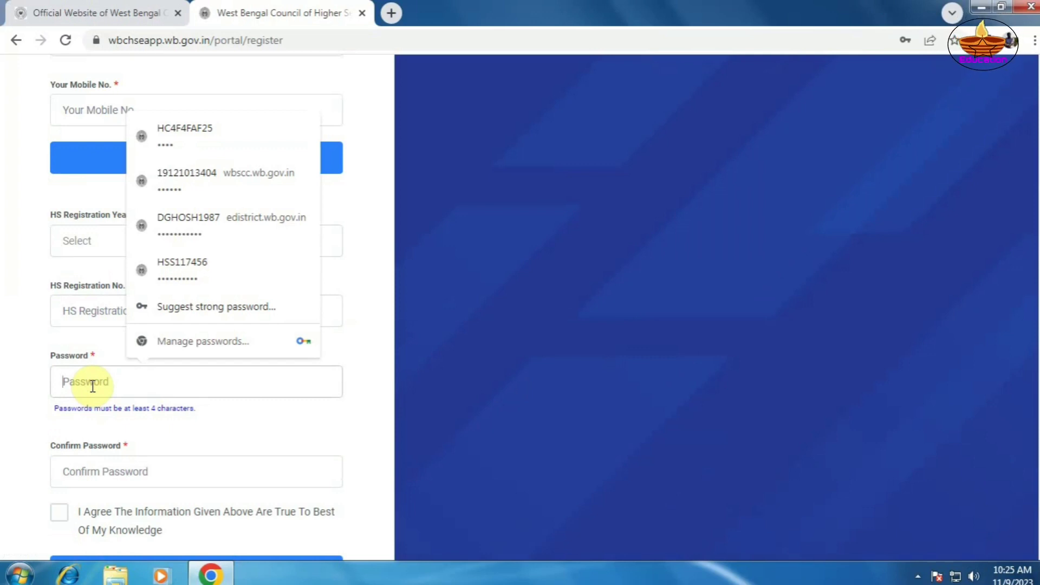
{"action": "type", "text": "a"}
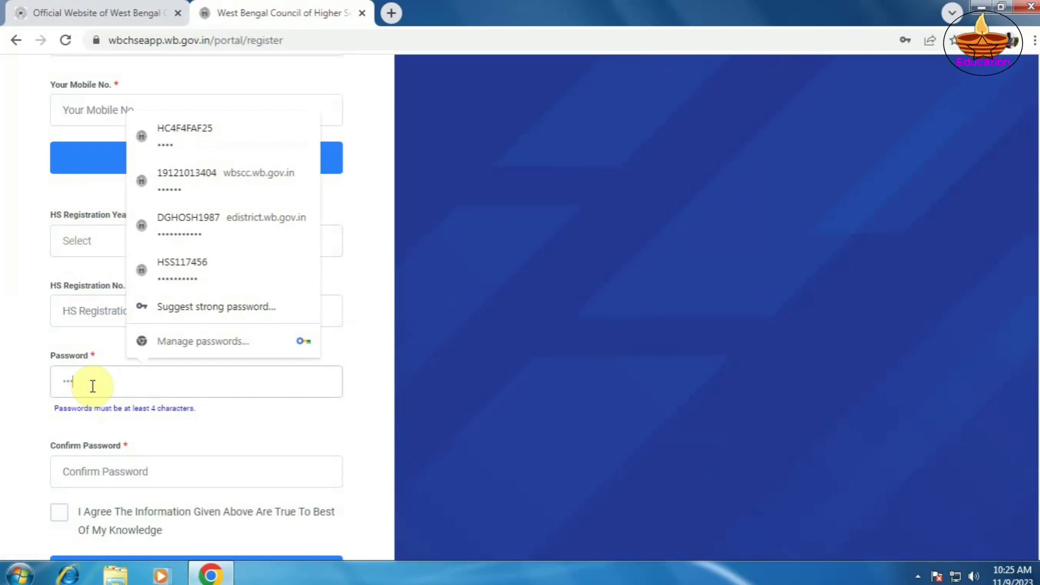
{"action": "left_click", "coordinate": [67, 469]}
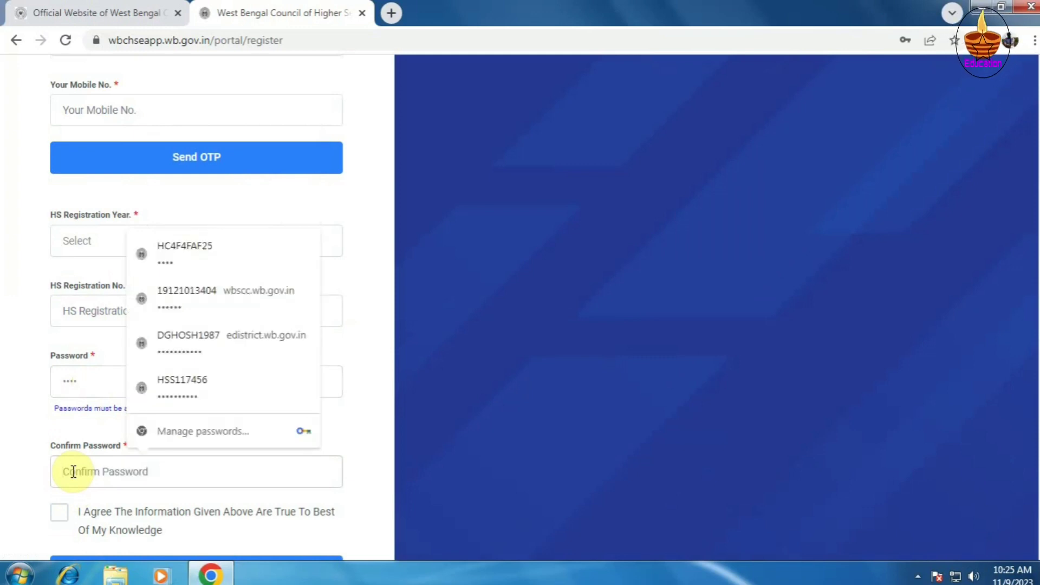
{"action": "type", "text": "1234"}
{"action": "scroll", "coordinate": [74, 471], "scroll_direction": "down", "scroll_amount": 3}
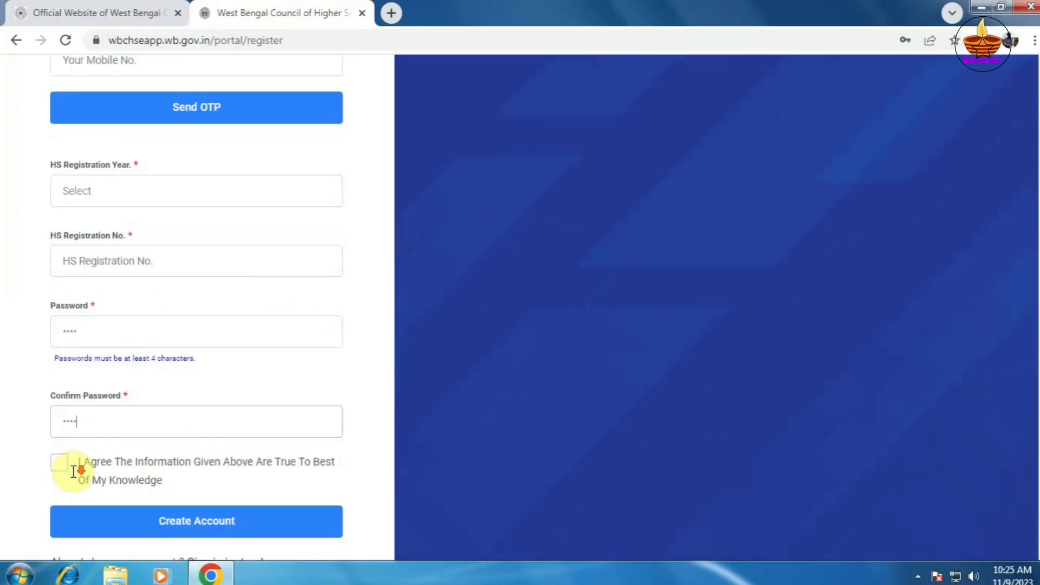
{"action": "left_click", "coordinate": [57, 373]}
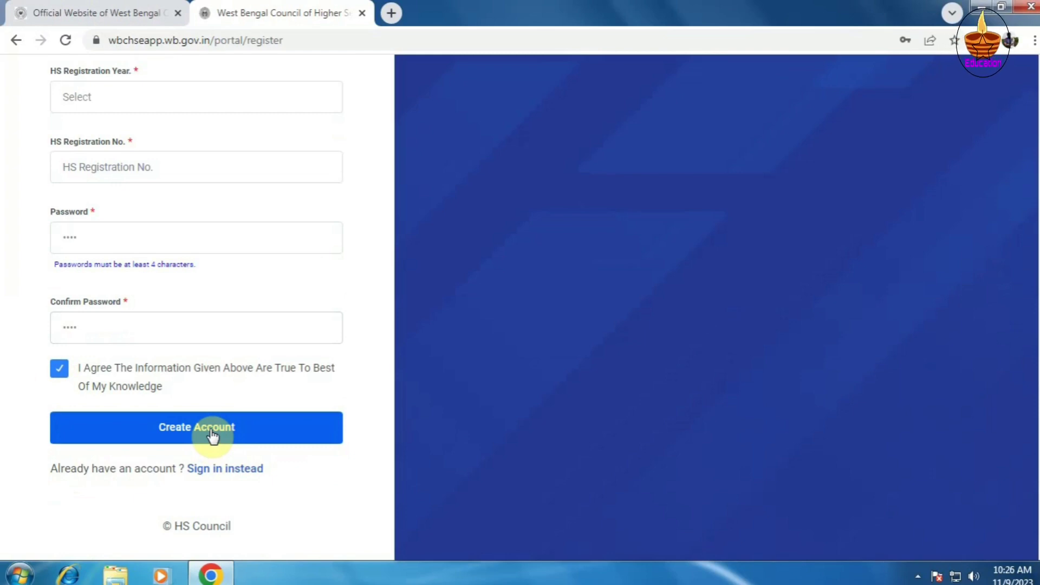
- Go back and sign in to the existing student account with Remember me ticked
{"action": "left_click", "coordinate": [17, 41]}
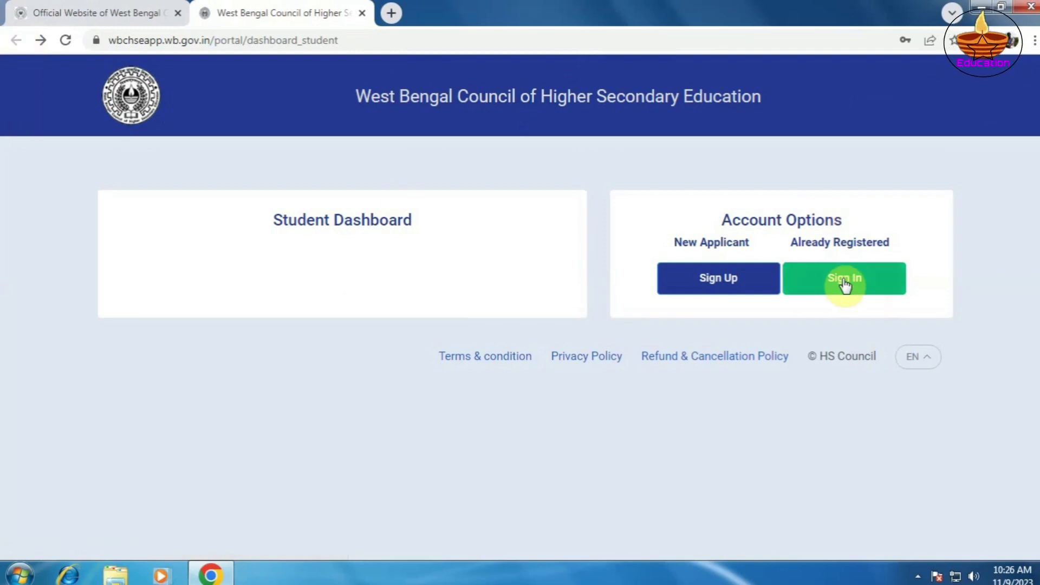
{"action": "left_click", "coordinate": [843, 283]}
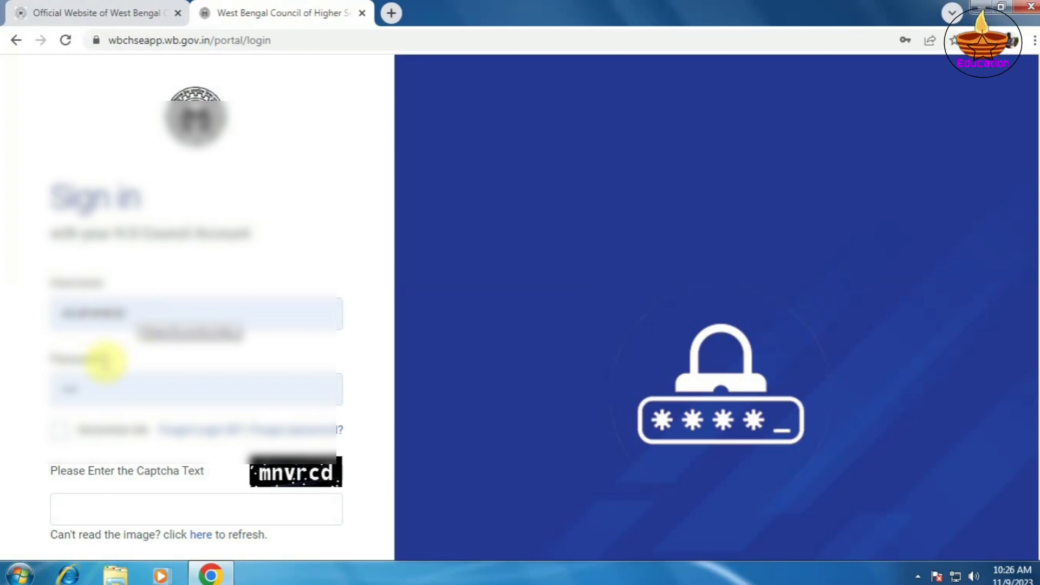
{"action": "left_click", "coordinate": [60, 431]}
{"action": "scroll", "coordinate": [60, 431], "scroll_direction": "down", "scroll_amount": 3}
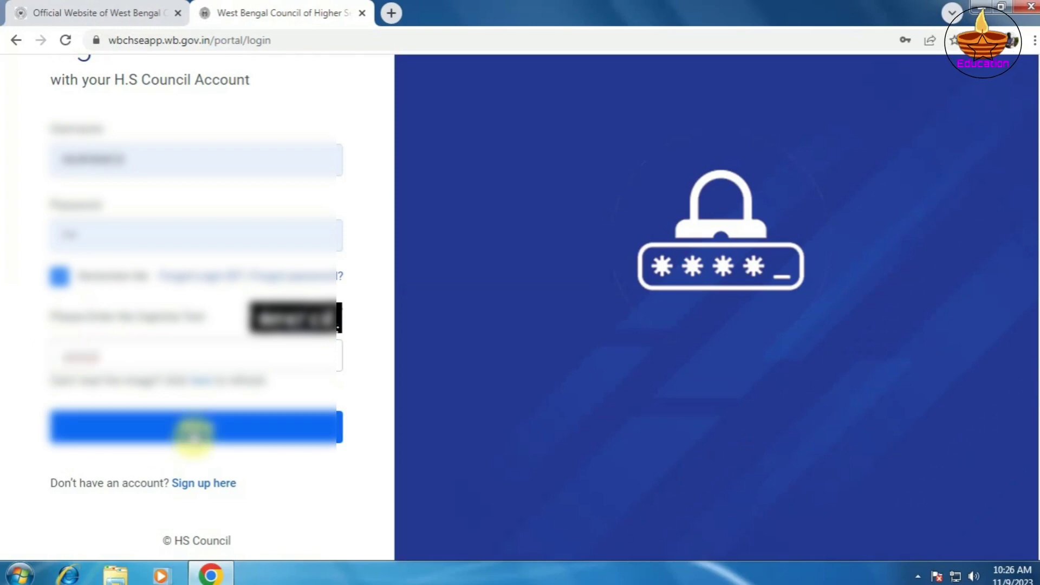
{"action": "left_click", "coordinate": [195, 428]}
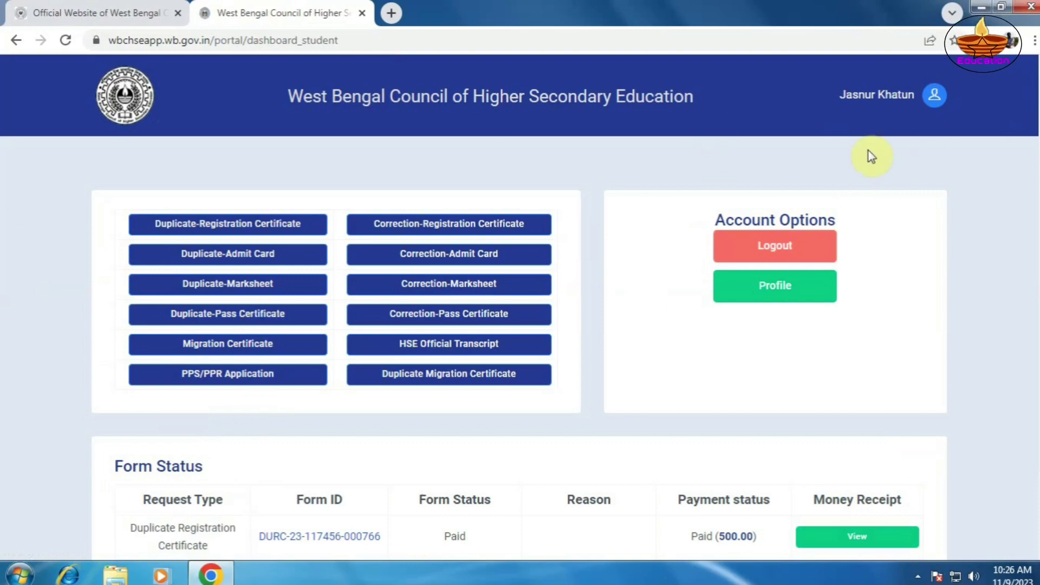
{"action": "left_click", "coordinate": [777, 287]}
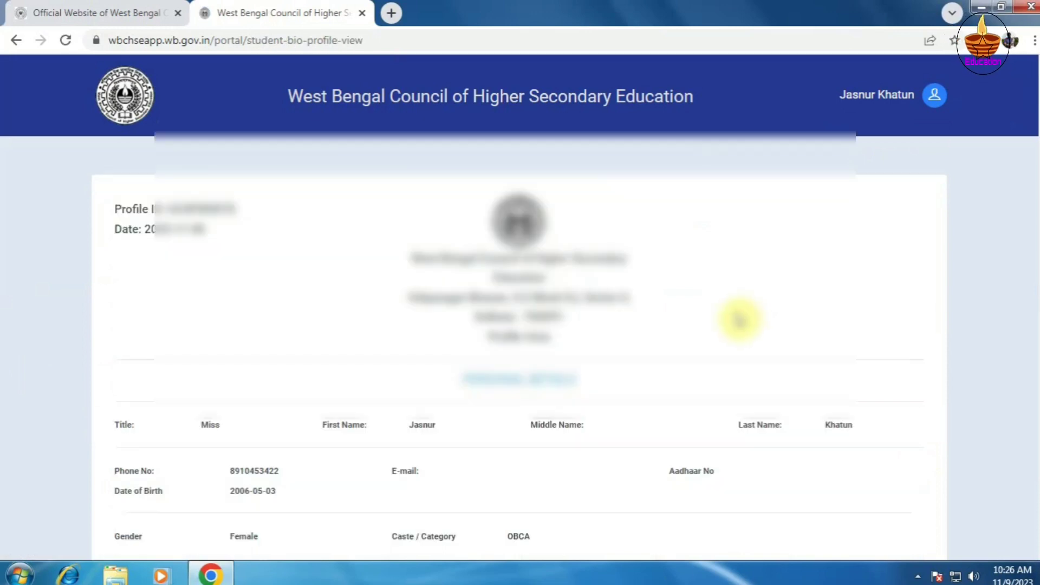
{"action": "scroll", "coordinate": [677, 318], "scroll_direction": "down", "scroll_amount": 4}
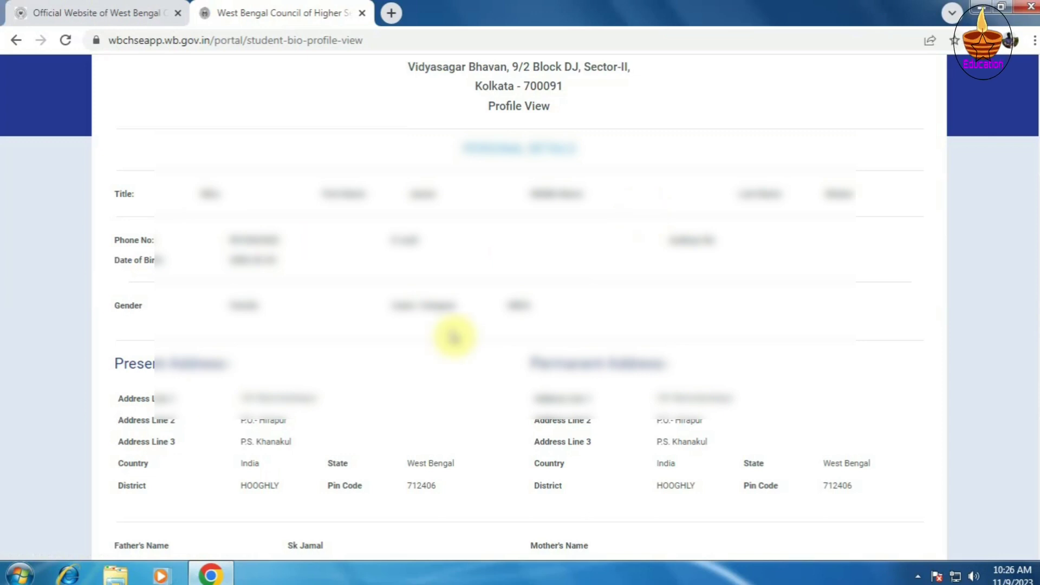
{"action": "scroll", "coordinate": [204, 365], "scroll_direction": "down", "scroll_amount": 3}
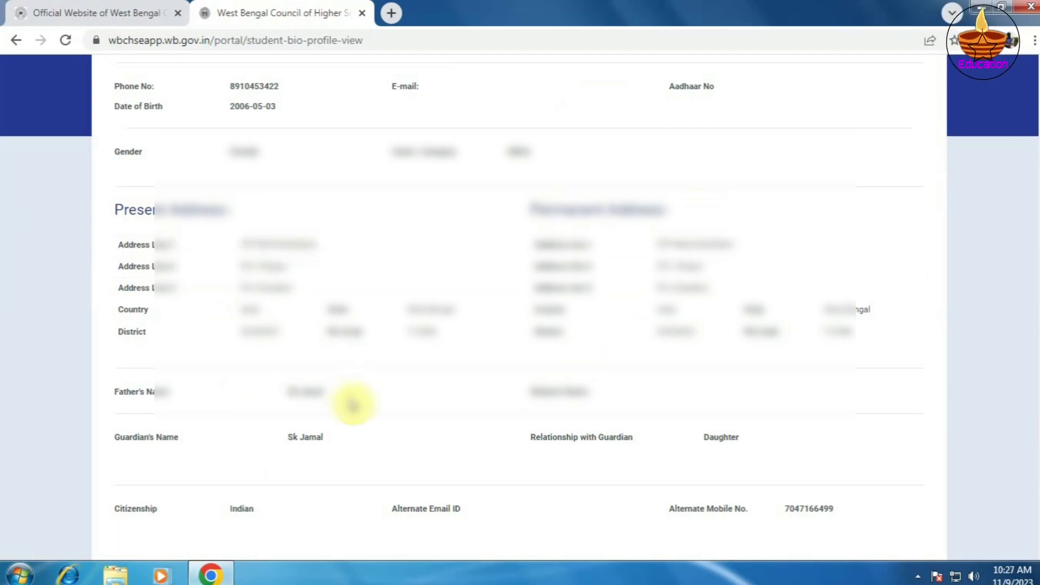
{"action": "scroll", "coordinate": [353, 404], "scroll_direction": "down", "scroll_amount": 3}
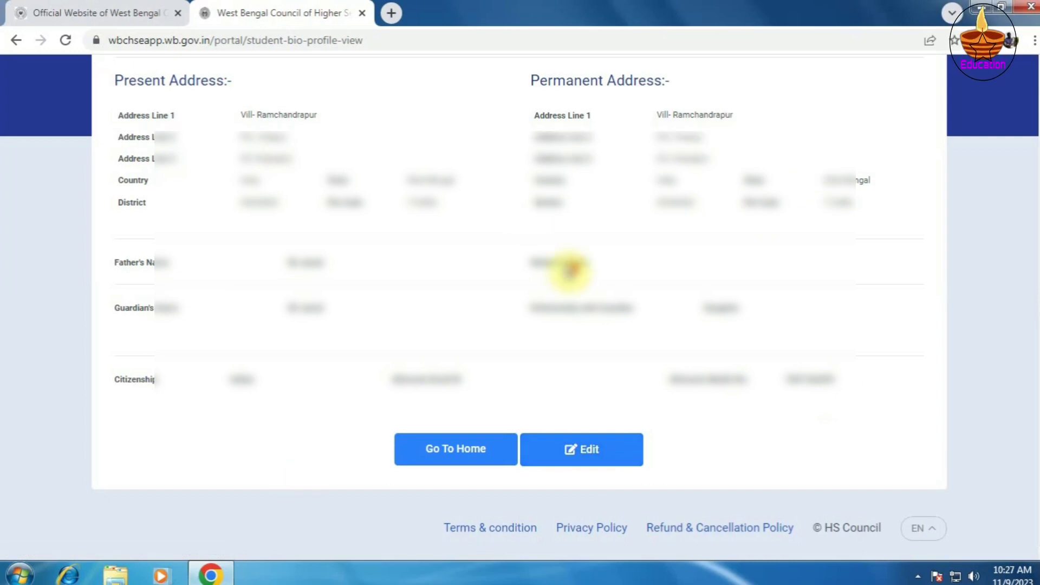
- Go To Home and review the Form Status table showing the paid Duplicate Registration Certificate
{"action": "left_click", "coordinate": [467, 449]}
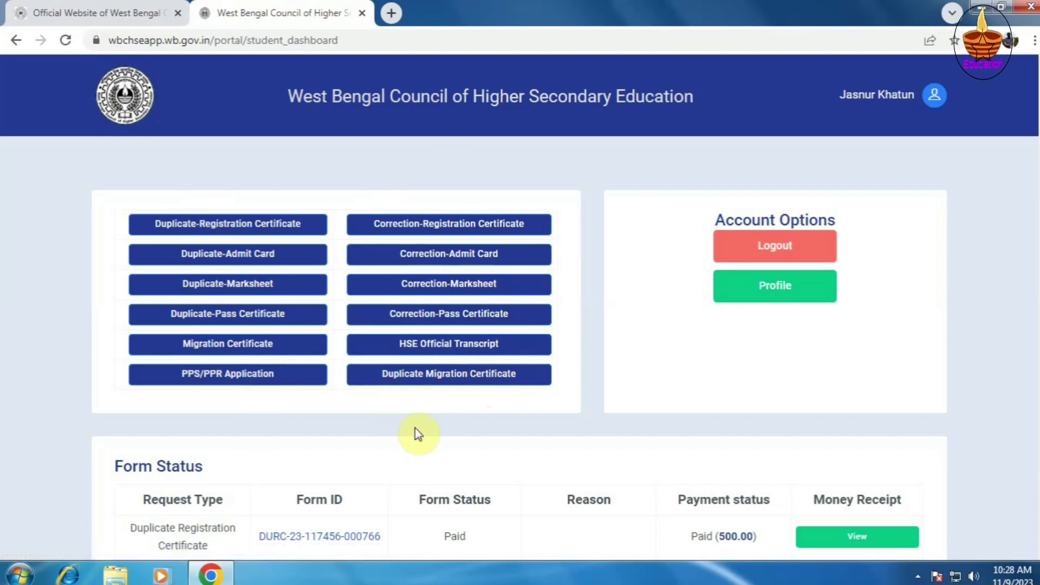
{"action": "scroll", "coordinate": [415, 428], "scroll_direction": "down", "scroll_amount": 2}
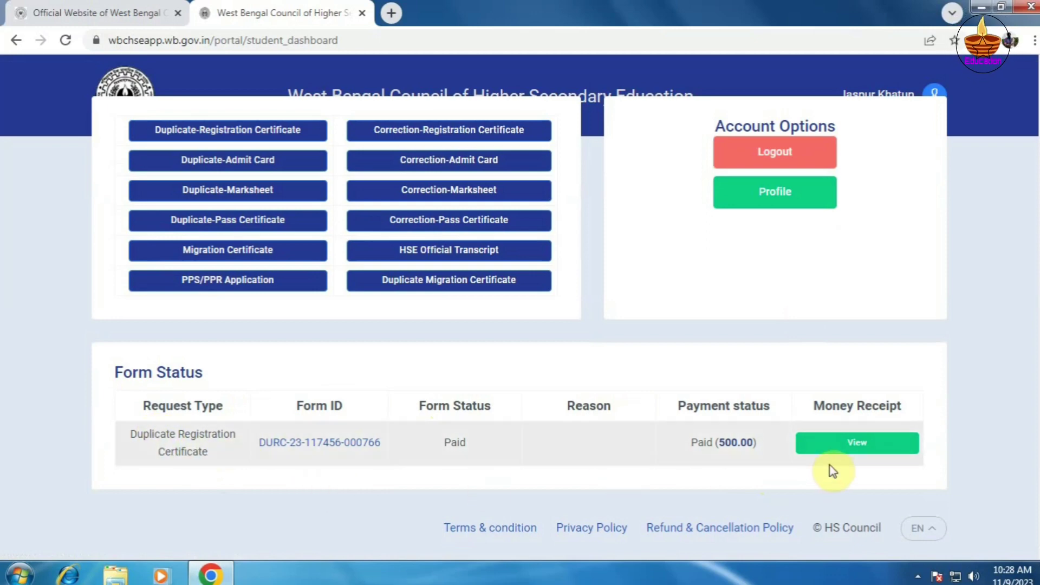
{"action": "scroll", "coordinate": [833, 471], "scroll_direction": "up", "scroll_amount": 2}
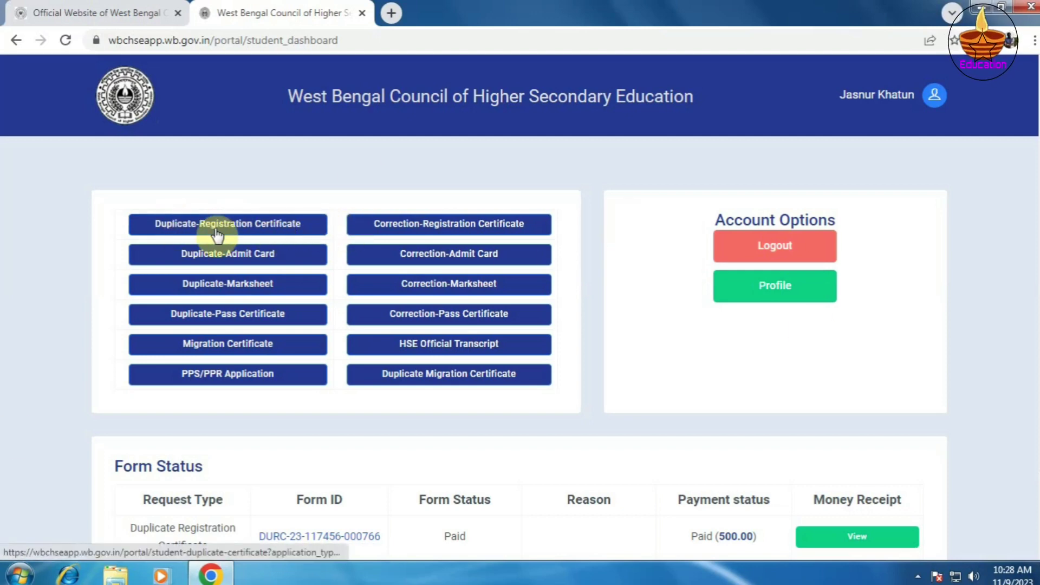
- Start a Duplicate-Registration Certificate application with Registration Year 2022
{"action": "left_click", "coordinate": [240, 227]}
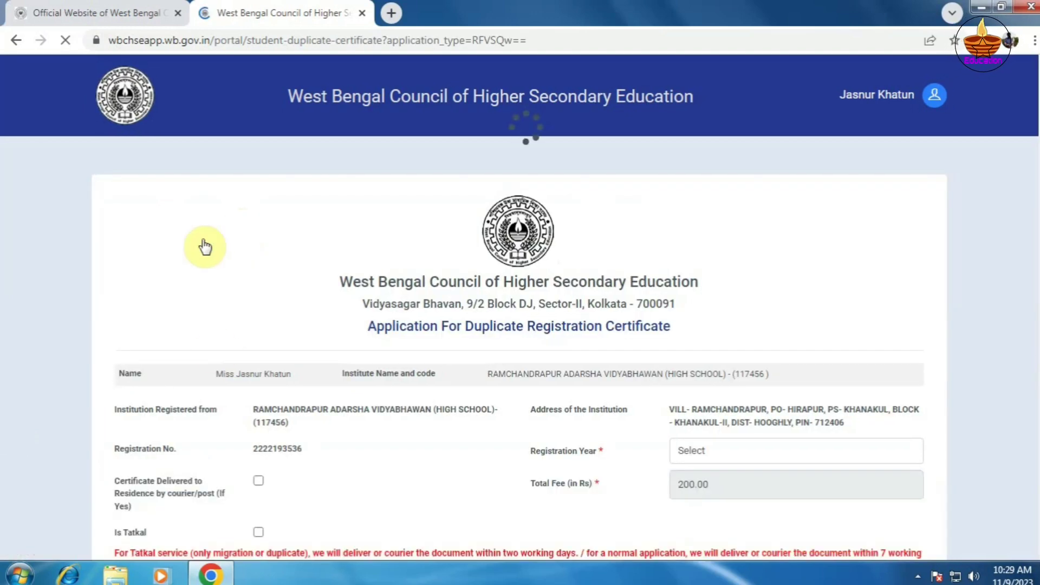
{"action": "scroll", "coordinate": [592, 324], "scroll_direction": "down", "scroll_amount": 4}
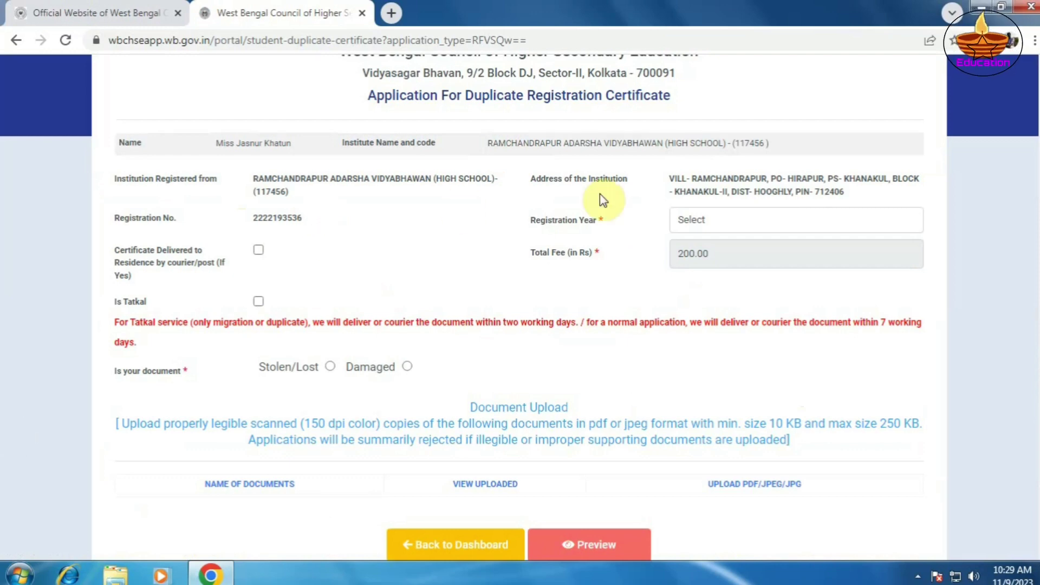
{"action": "left_click", "coordinate": [704, 221]}
{"action": "key", "text": "Down"}
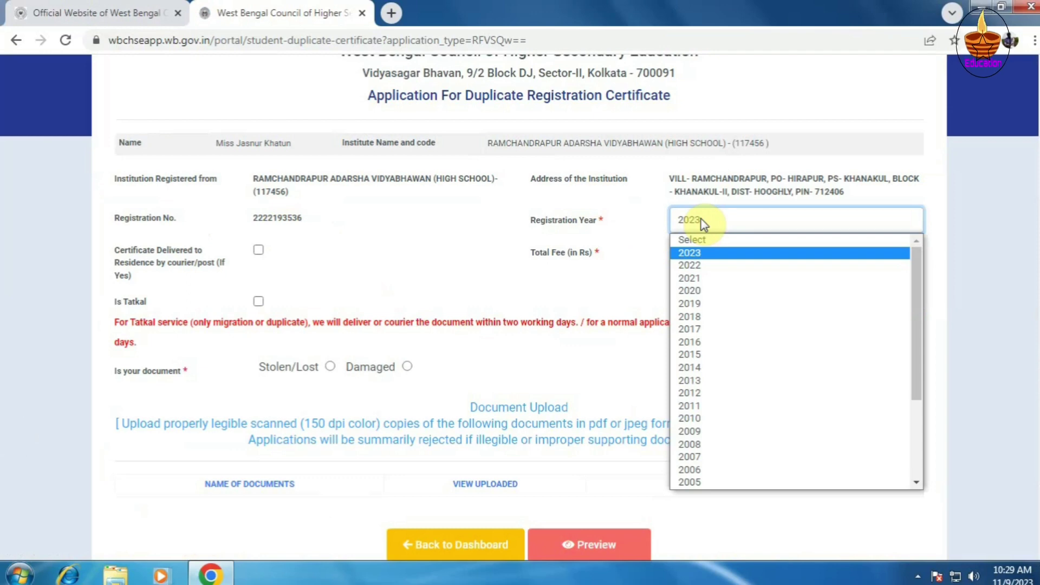
{"action": "key", "text": "Down"}
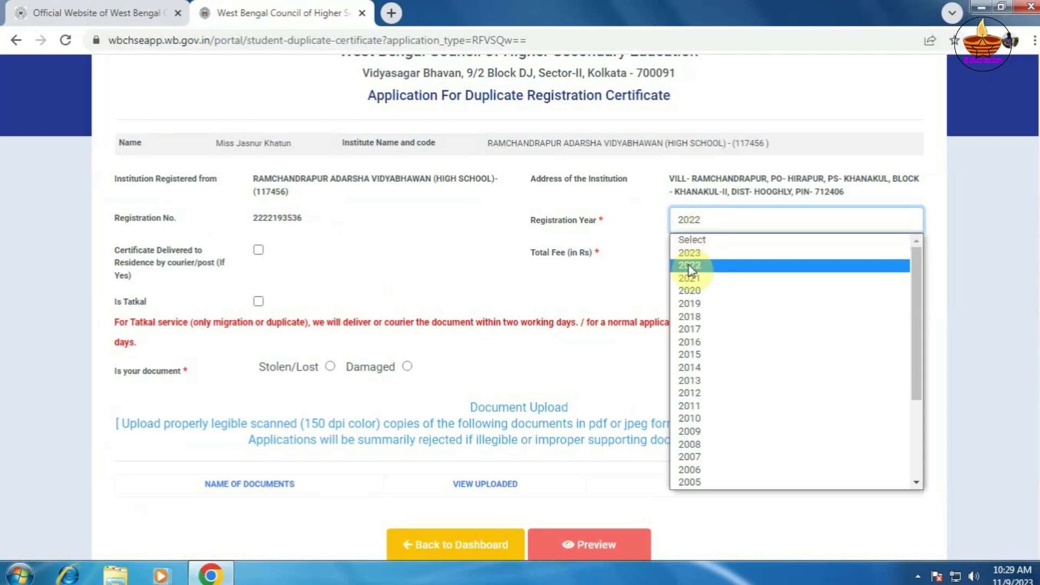
{"action": "left_click", "coordinate": [689, 265]}
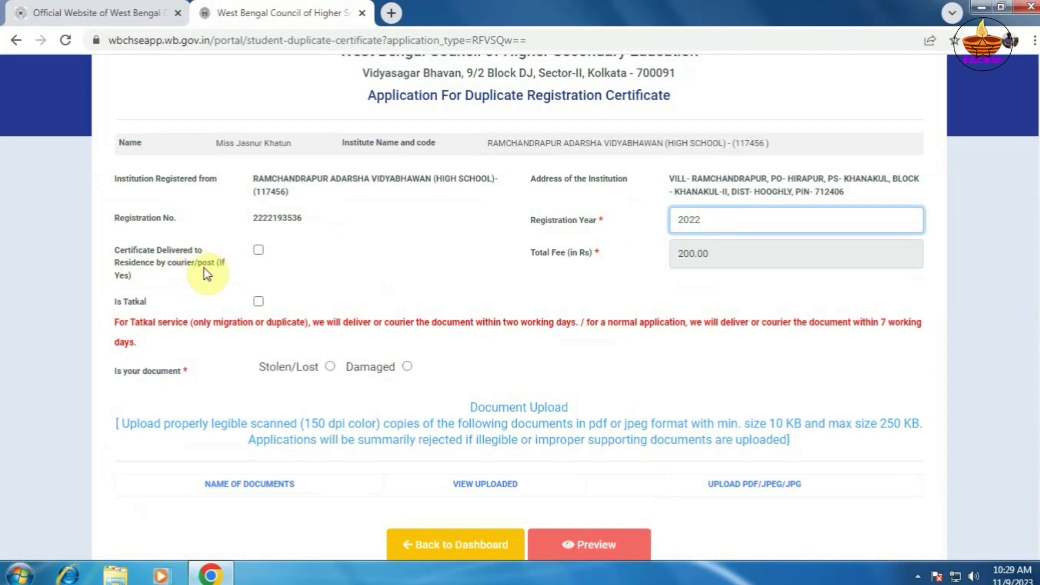
- Leave courier delivery unticked and select Is Tatkal, making the total fee 500.00
{"action": "left_click", "coordinate": [259, 250]}
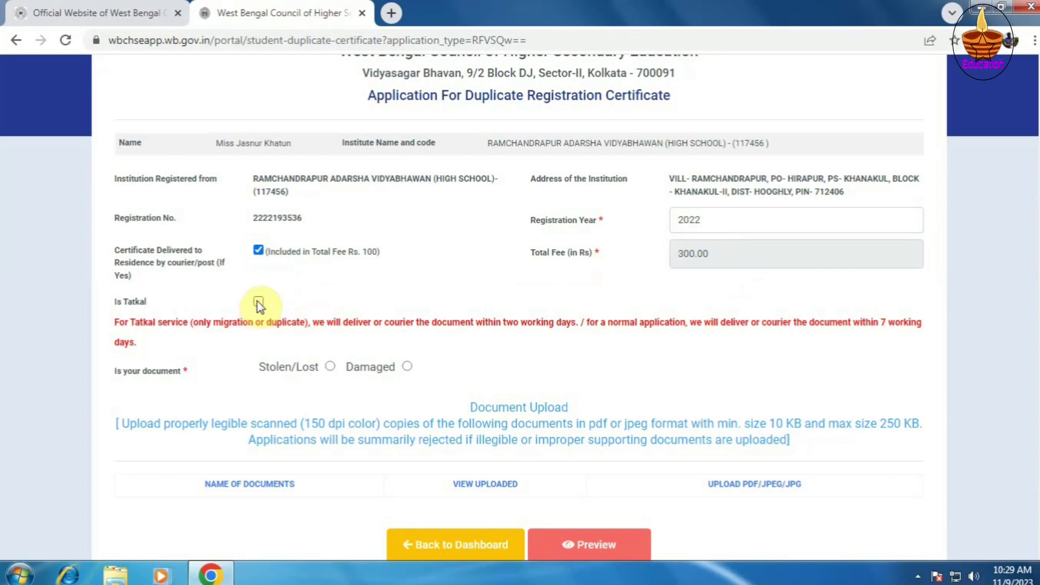
{"action": "left_click", "coordinate": [258, 250]}
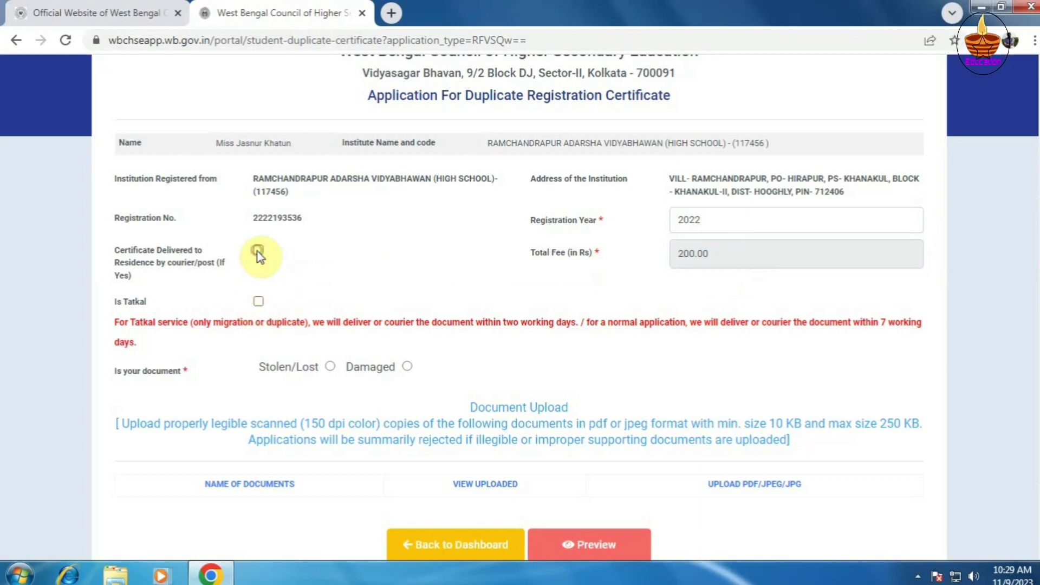
{"action": "left_click", "coordinate": [260, 303]}
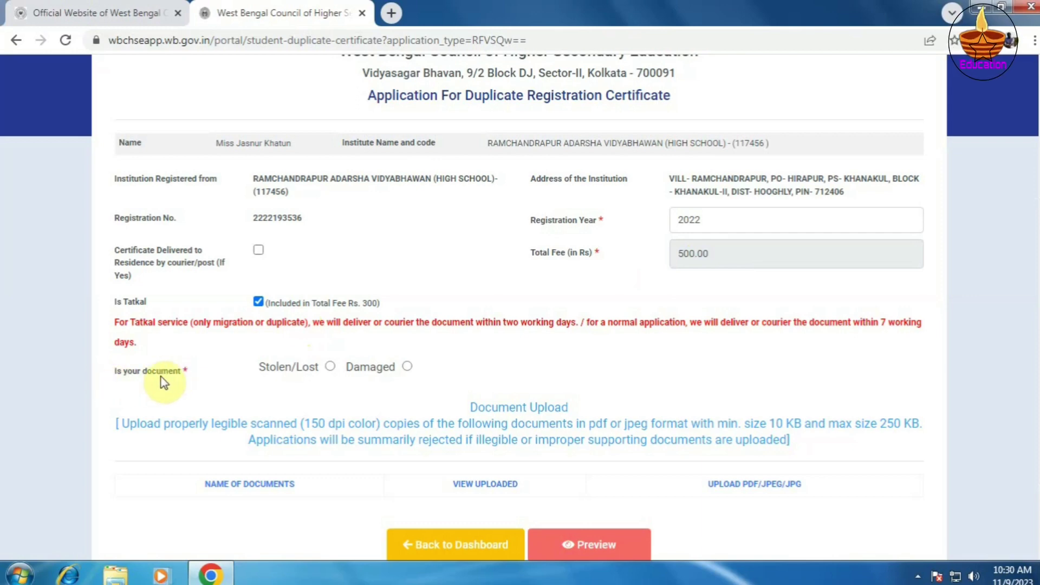
- Mark the document Damaged, then change it to Stolen/Lost and go to Police Diary No
{"action": "left_click", "coordinate": [408, 367]}
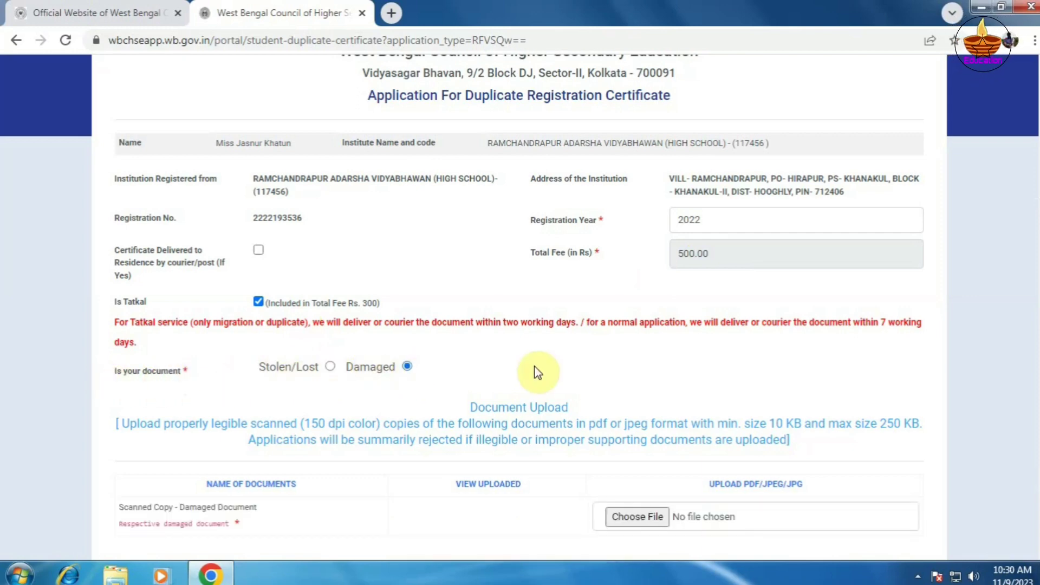
{"action": "scroll", "coordinate": [537, 372], "scroll_direction": "down", "scroll_amount": 2}
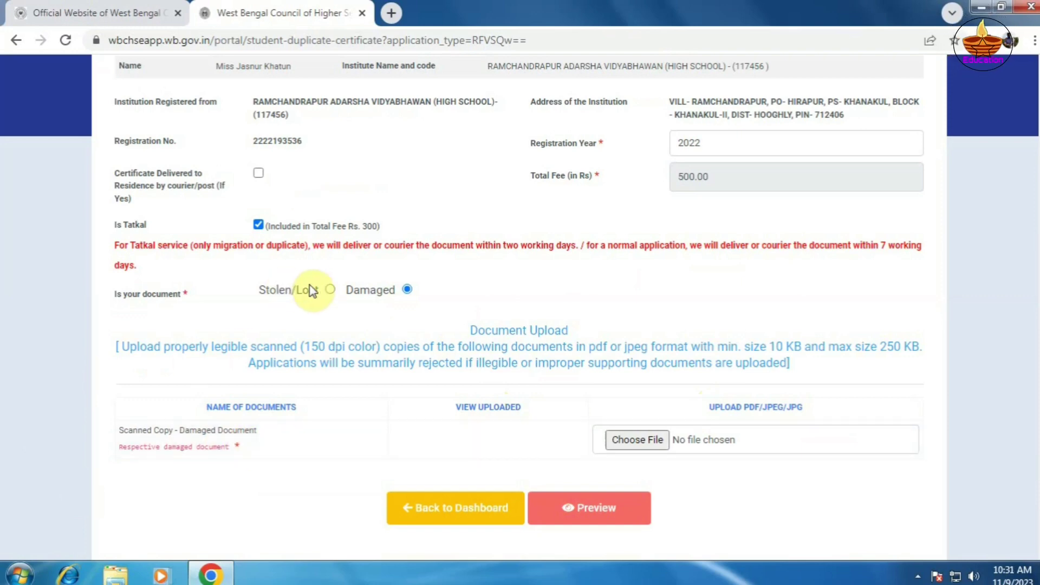
{"action": "left_click", "coordinate": [330, 290]}
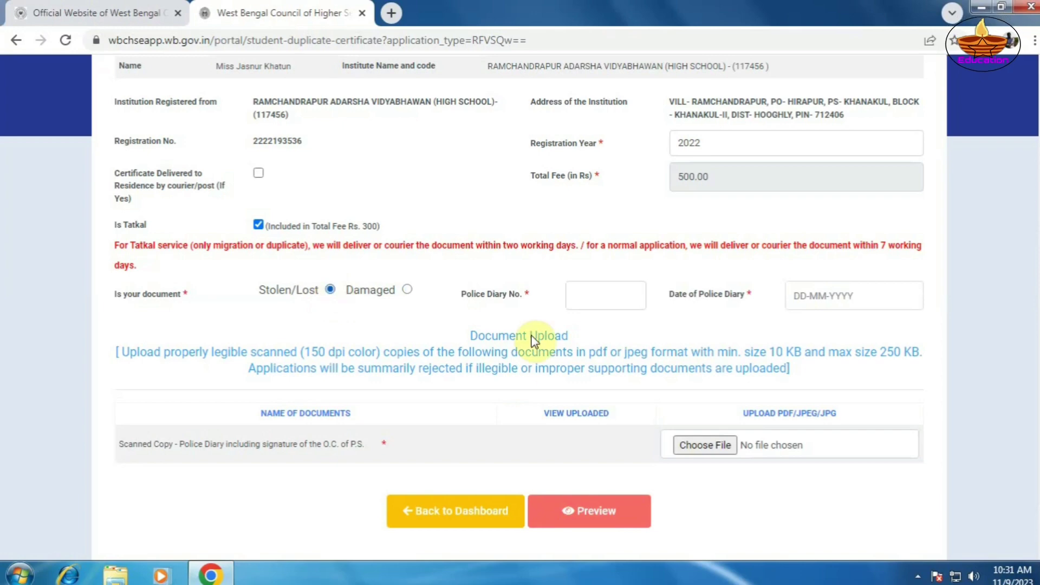
{"action": "left_click", "coordinate": [579, 299]}
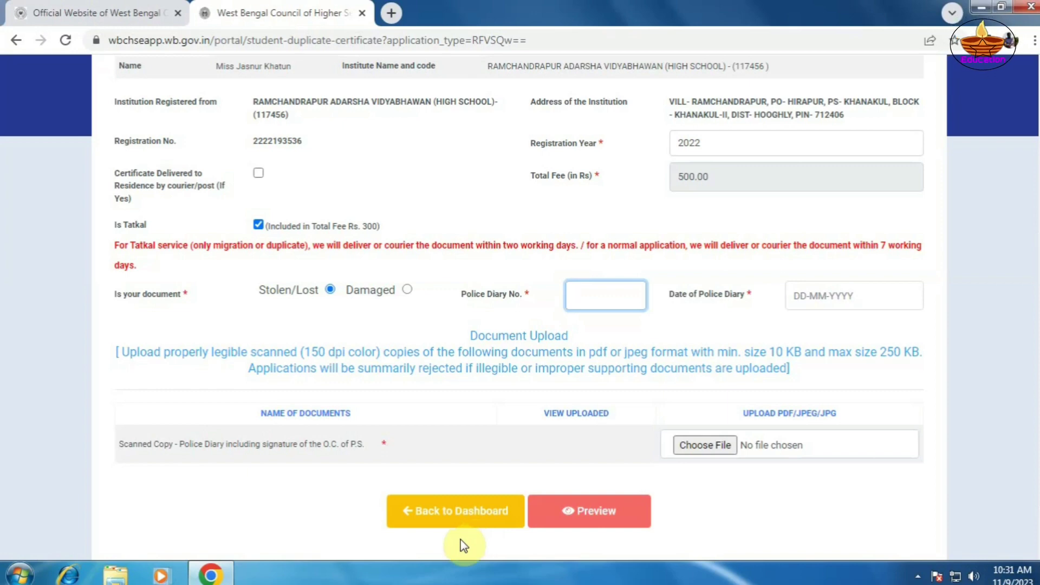
- Discard the unfinished form via Back to Dashboard, confirming with OK
{"action": "left_click", "coordinate": [454, 520]}
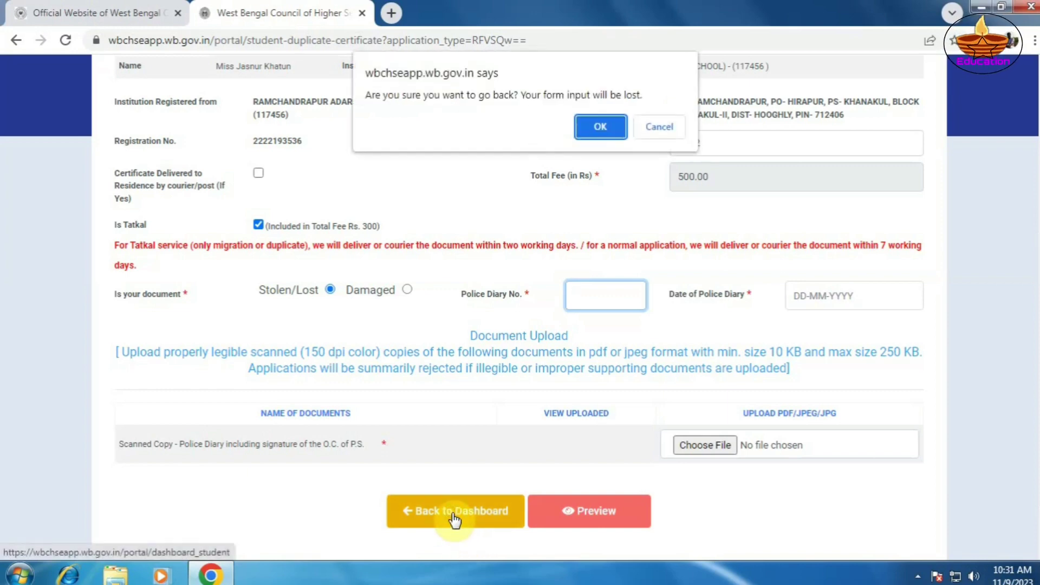
{"action": "left_click", "coordinate": [601, 125]}
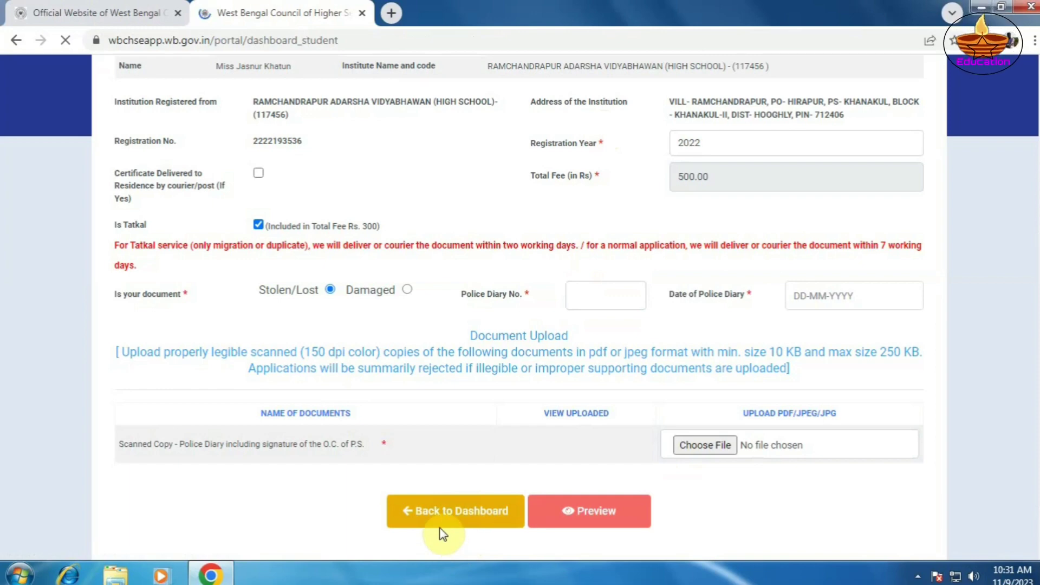
{"action": "scroll", "coordinate": [420, 501], "scroll_direction": "down", "scroll_amount": 2}
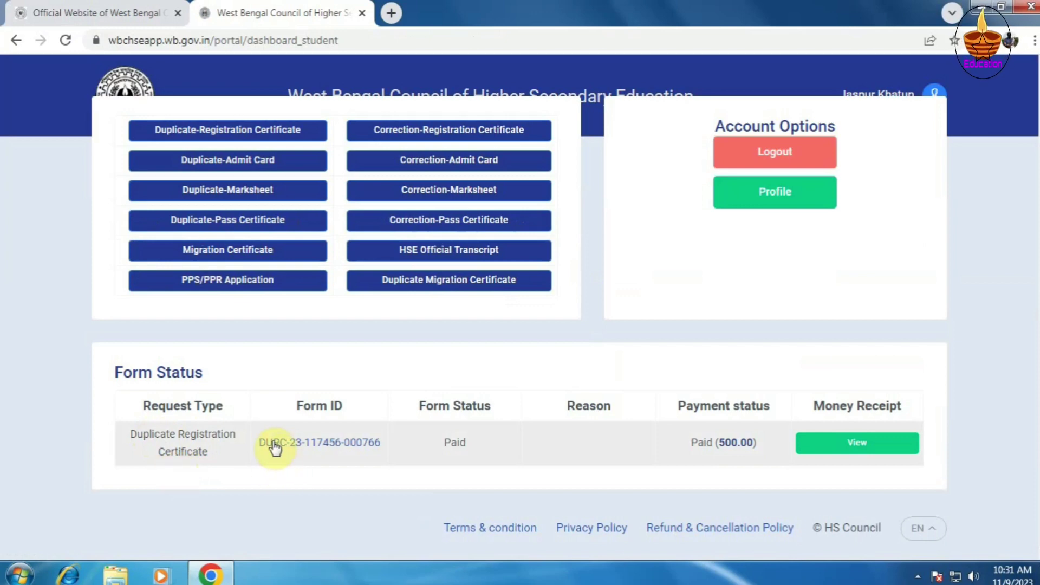
- Open the Form ID's View Details popup and view its uploaded police diary scan
{"action": "left_click", "coordinate": [335, 447]}
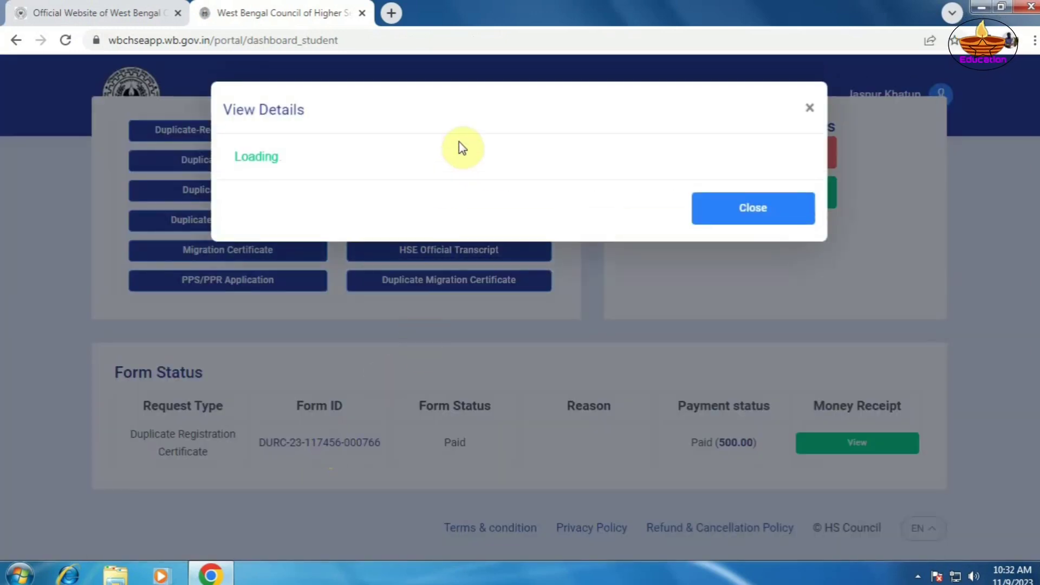
{"action": "scroll", "coordinate": [471, 296], "scroll_direction": "down", "scroll_amount": 4}
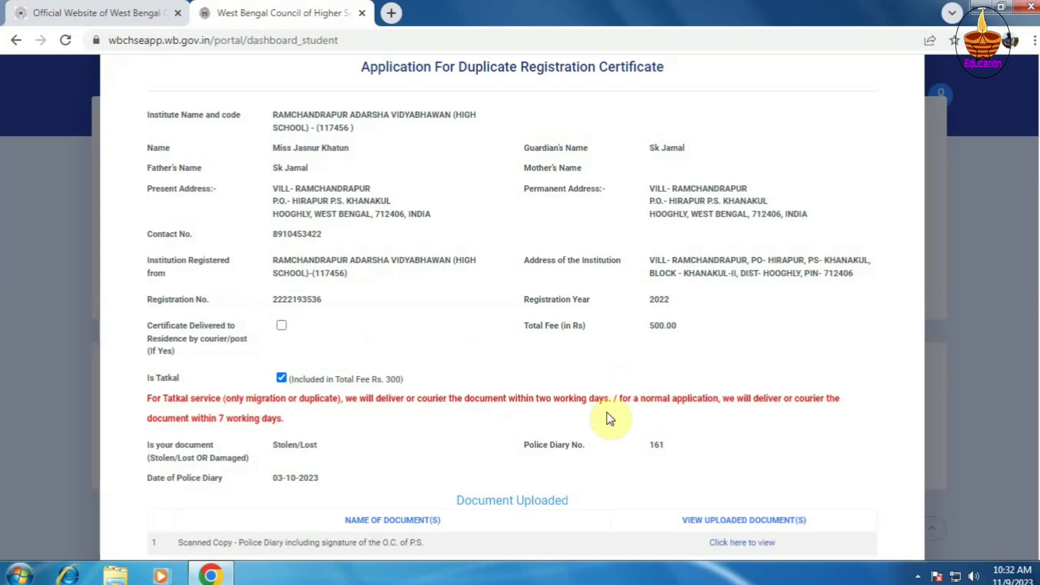
{"action": "scroll", "coordinate": [674, 354], "scroll_direction": "down", "scroll_amount": 1}
{"action": "scroll", "coordinate": [673, 353], "scroll_direction": "down", "scroll_amount": 3}
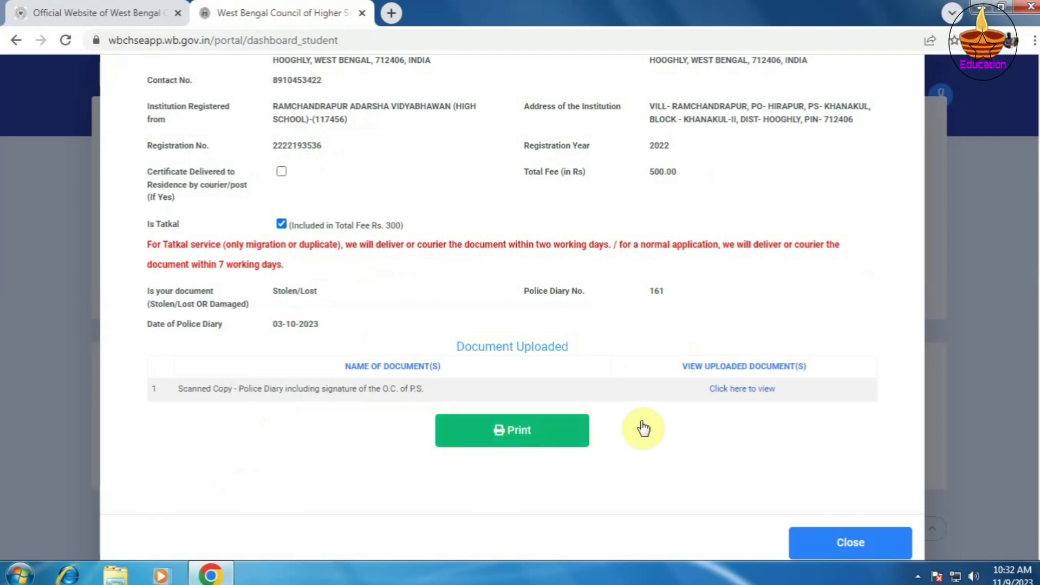
{"action": "left_click", "coordinate": [750, 395]}
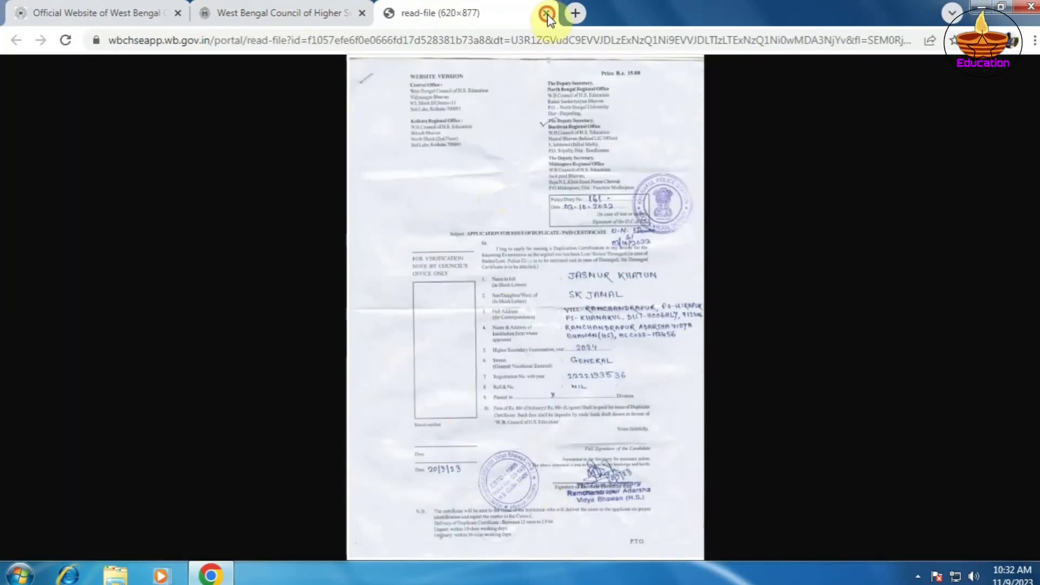
- Close the read-file scan tab and the View Details popup
{"action": "left_click", "coordinate": [546, 13]}
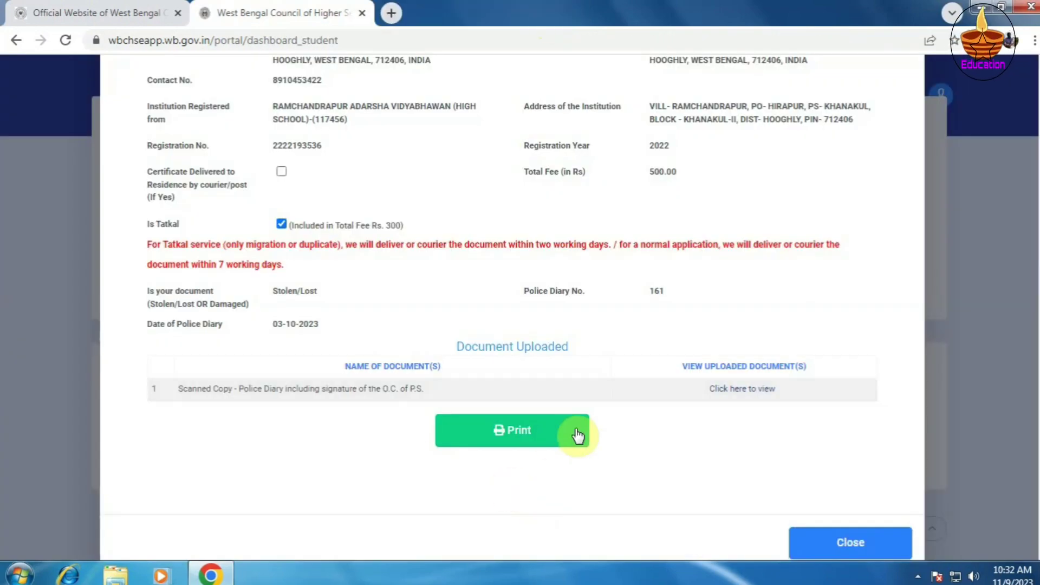
{"action": "left_click", "coordinate": [843, 544]}
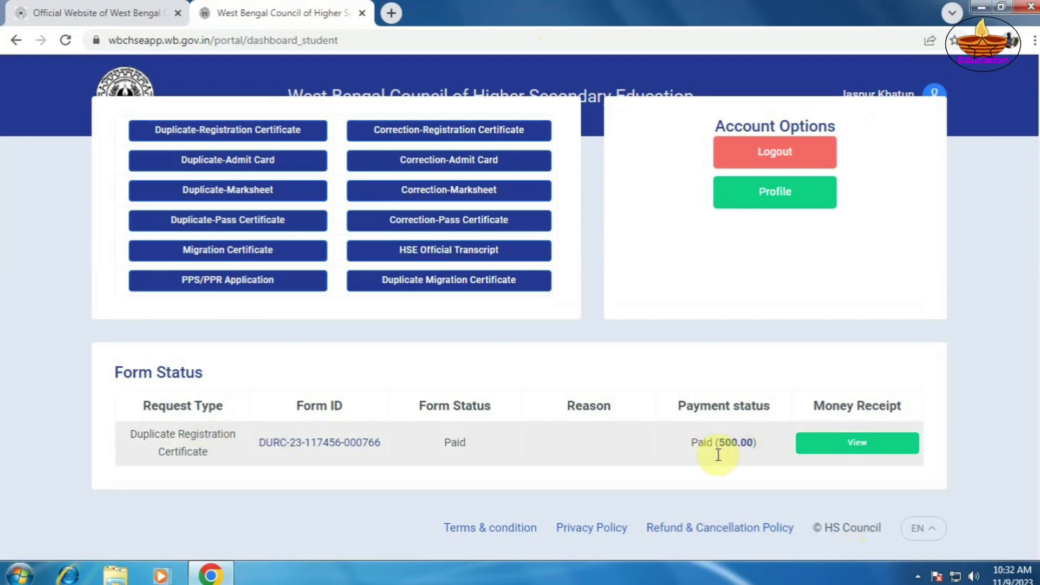
- Open and read through the money receipt showing the successful 500.00 Duplicate Registration Certificate payment
{"action": "left_click", "coordinate": [859, 456]}
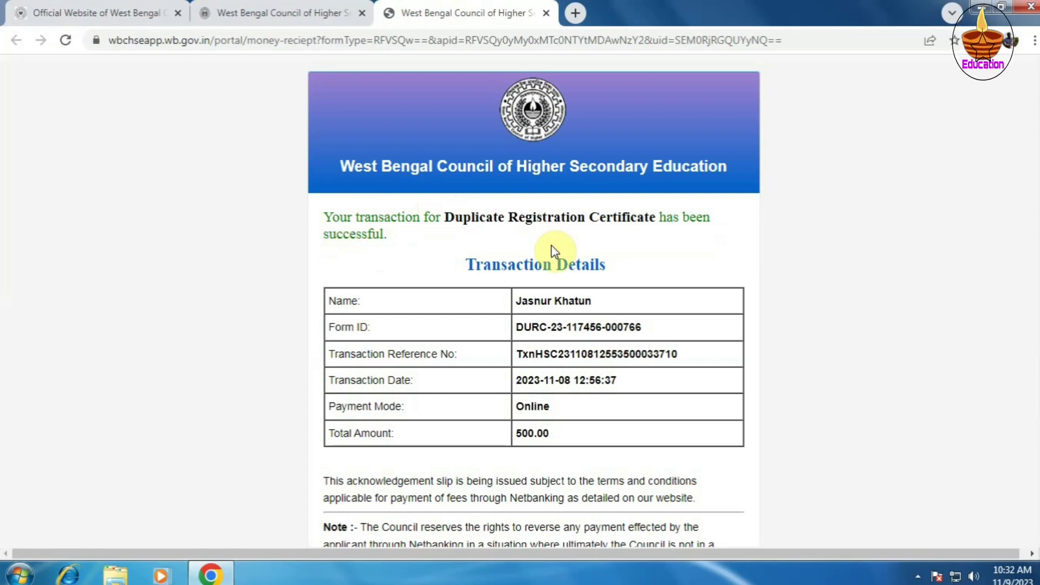
{"action": "scroll", "coordinate": [553, 248], "scroll_direction": "down", "scroll_amount": 3}
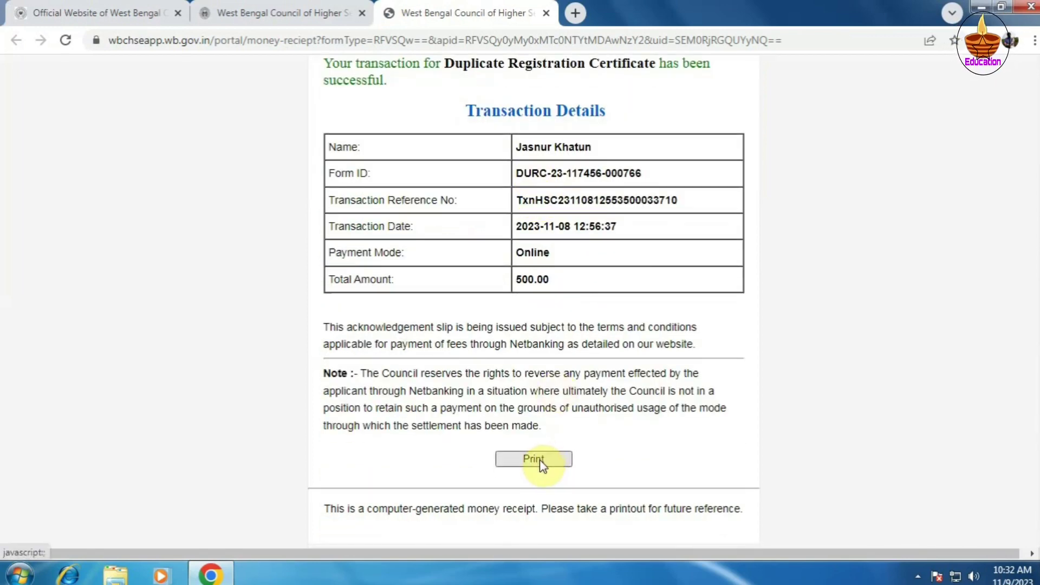